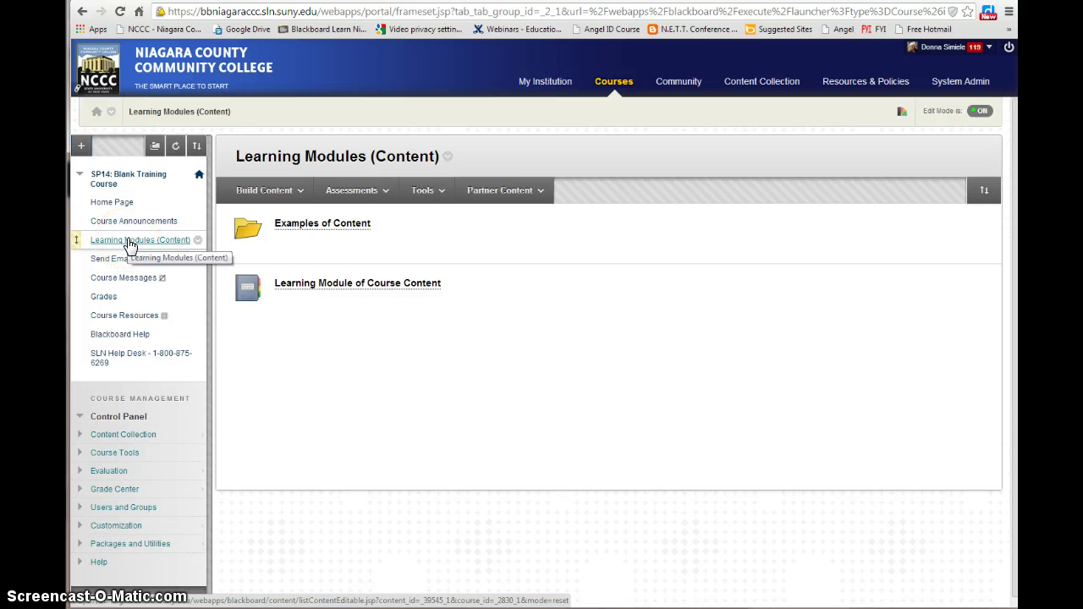
# Step: Examine the assessment types and the content, page and mashup types that can be added to the Learning Modules (Content) area
pyautogui.click(352, 190)
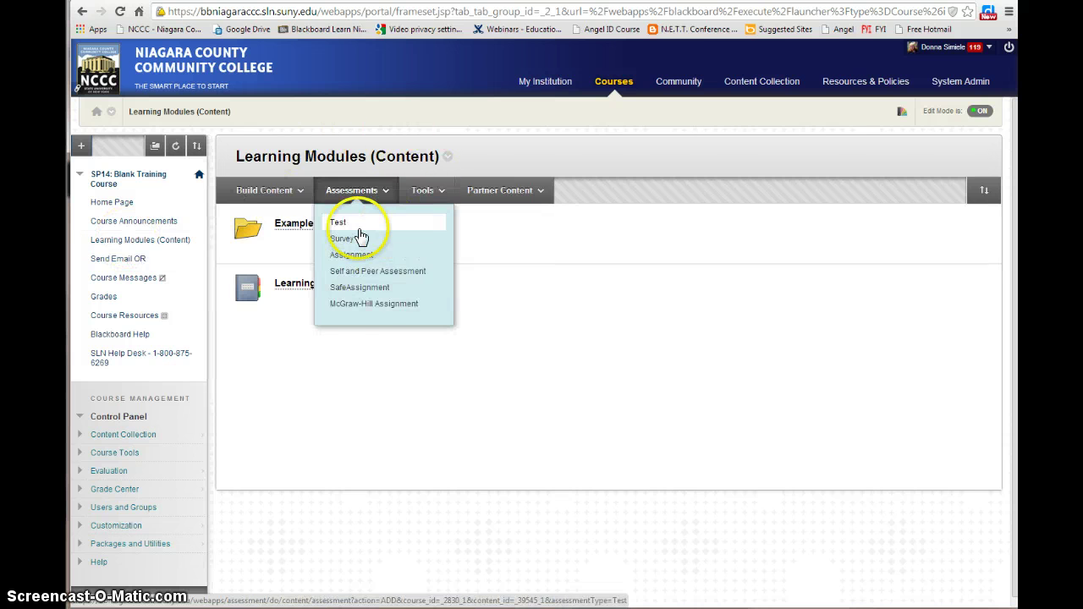
pyautogui.click(343, 222)
pyautogui.click(288, 199)
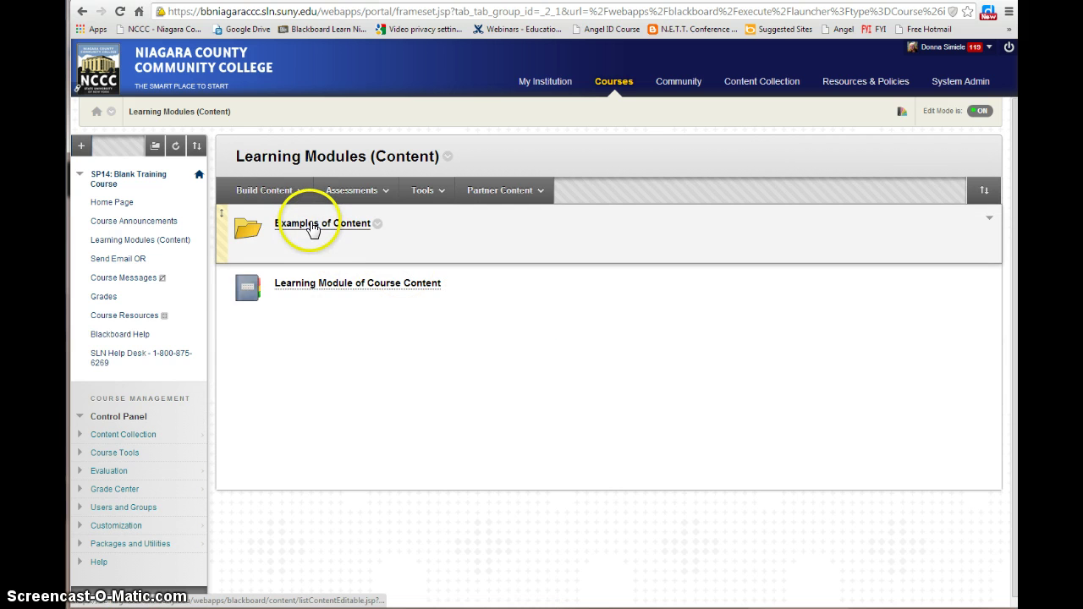
pyautogui.click(277, 194)
pyautogui.click(361, 247)
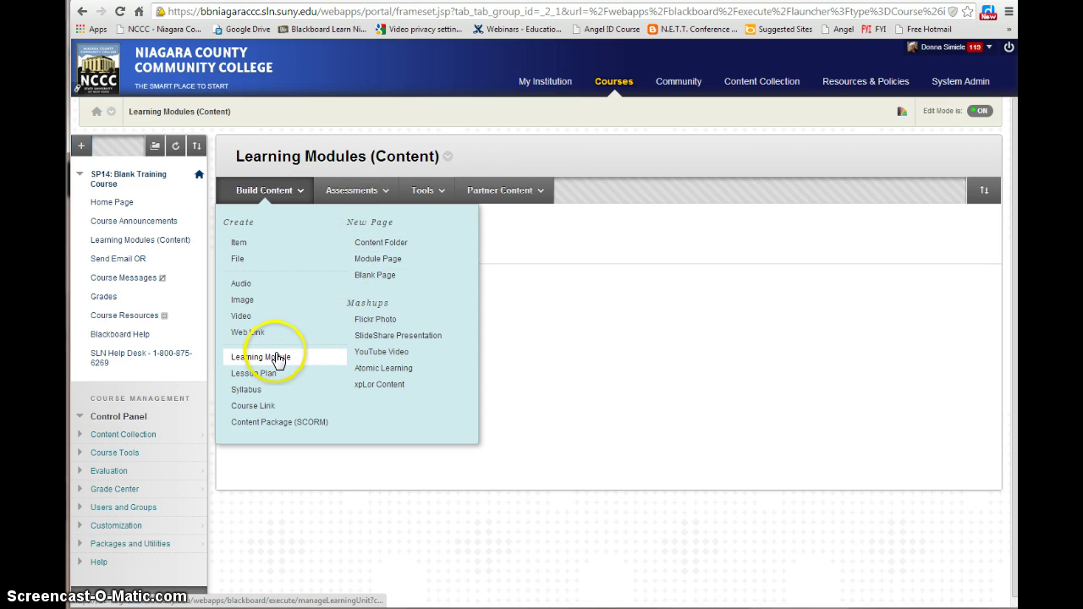
pyautogui.click(537, 273)
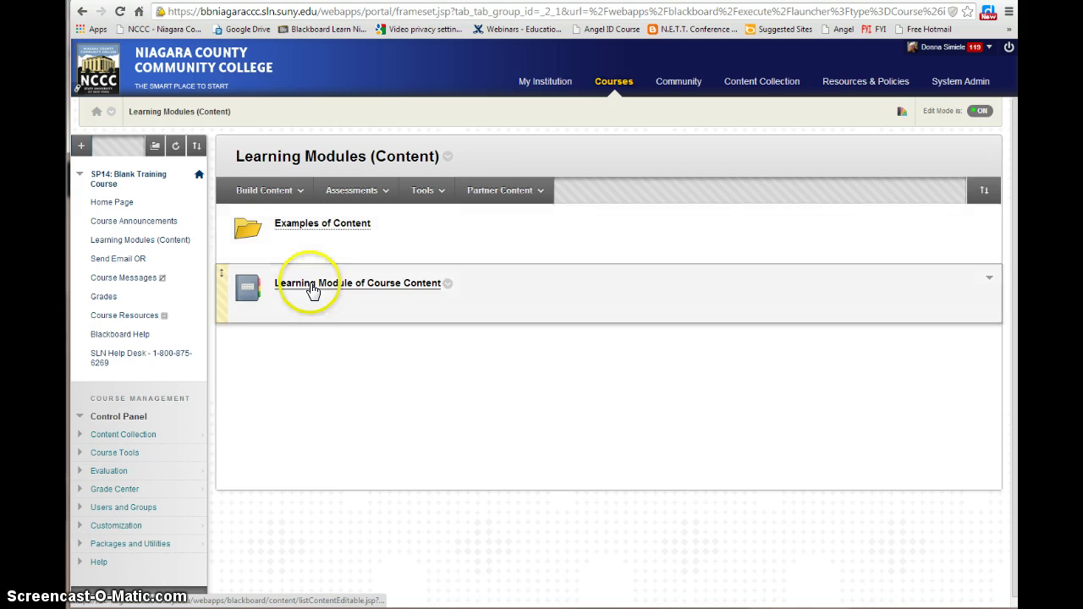
pyautogui.click(271, 195)
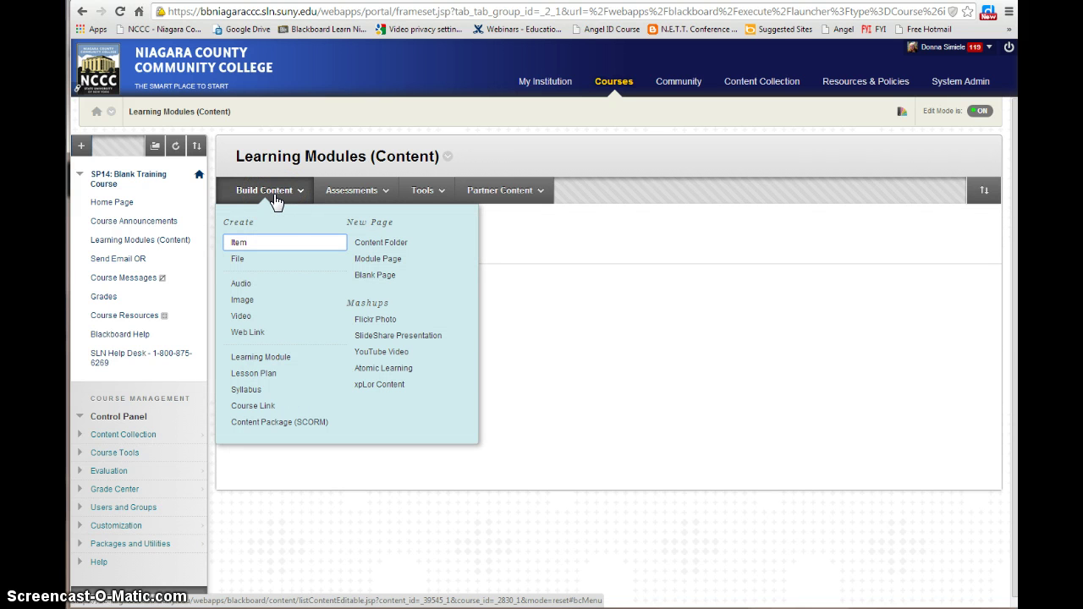
pyautogui.click(241, 318)
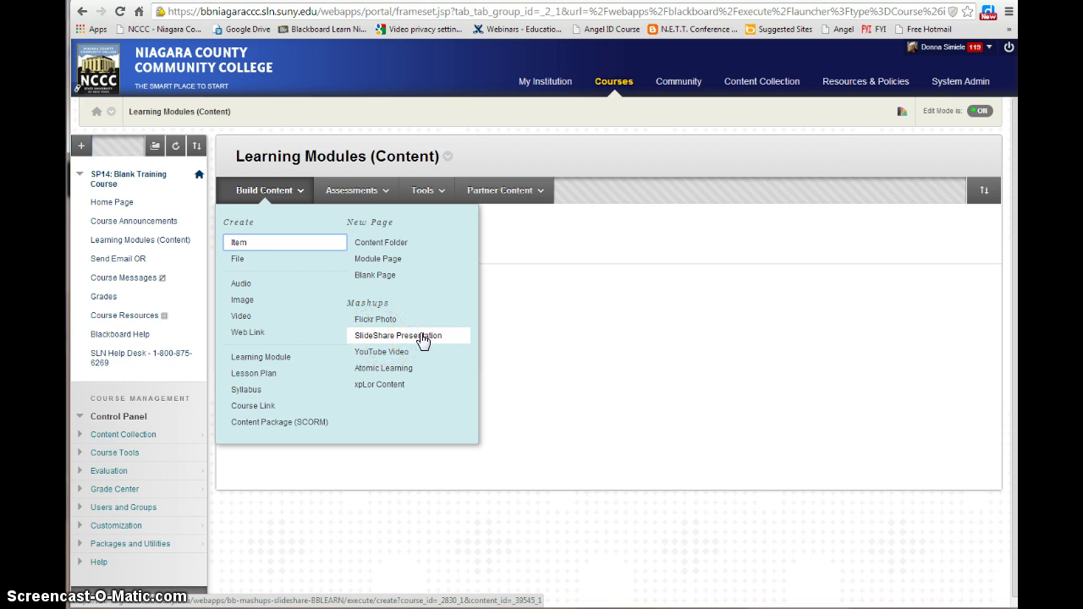
pyautogui.click(386, 372)
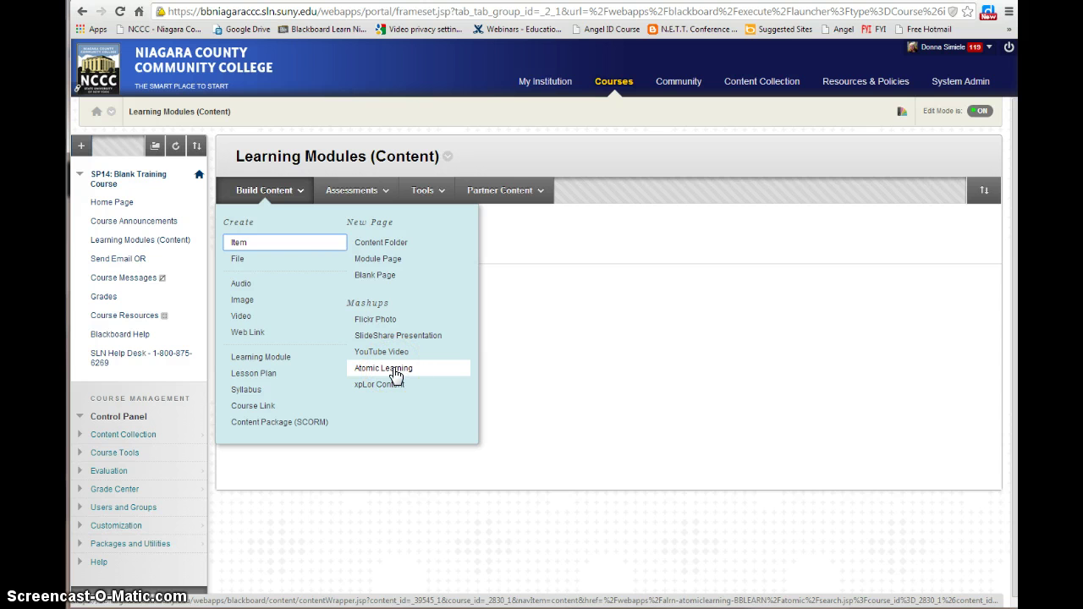
pyautogui.click(390, 390)
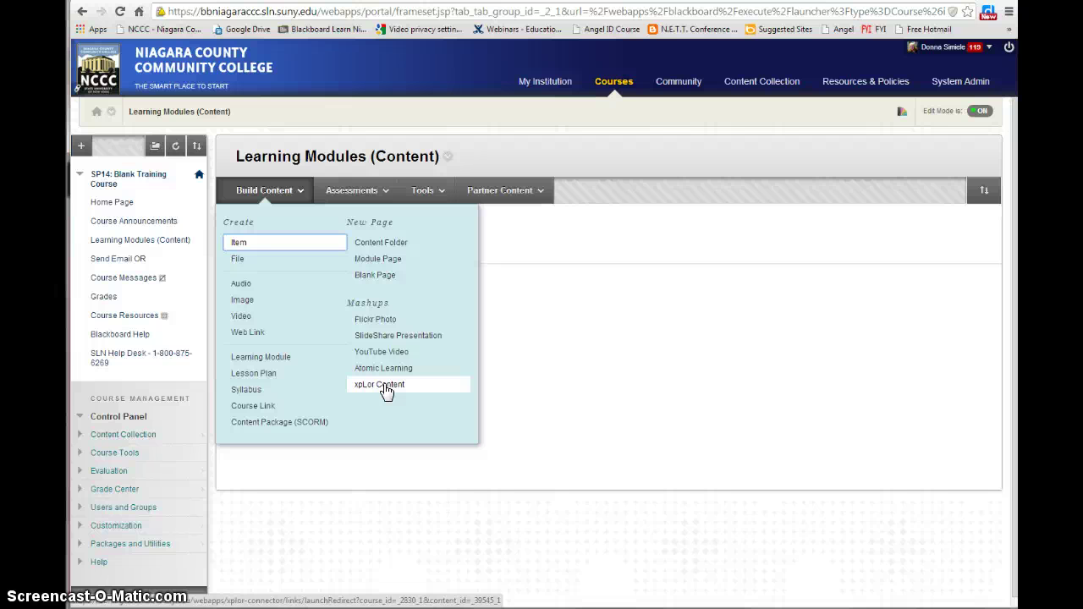
# Step: Start a new content item in the Learning Modules (Content) area and name it Syllabus
pyautogui.click(239, 245)
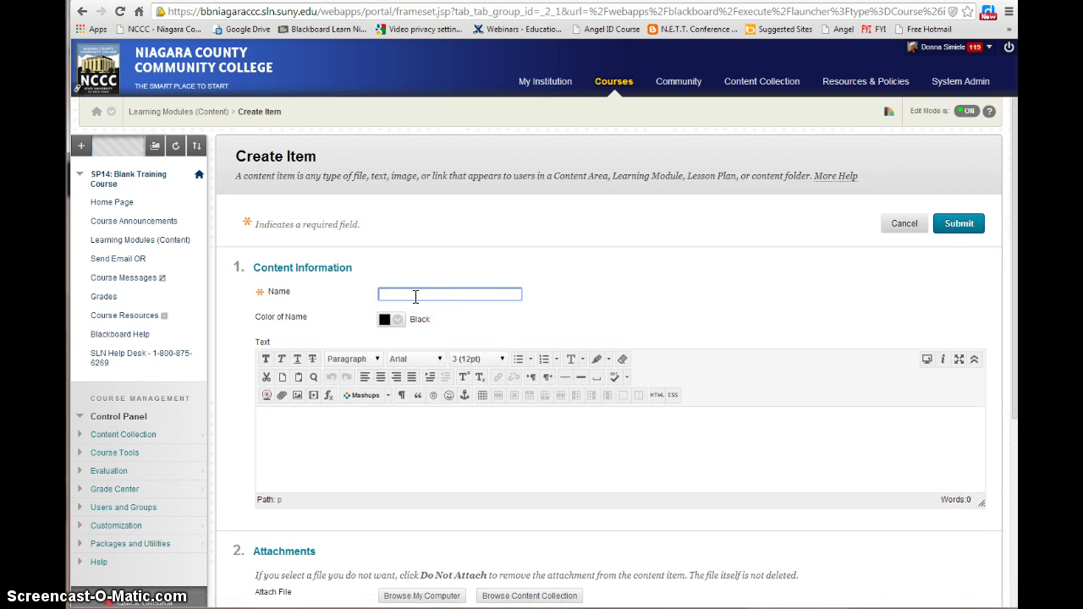
pyautogui.write('Syllabus')
pyautogui.click(363, 427)
pyautogui.click(350, 432)
pyautogui.click(313, 433)
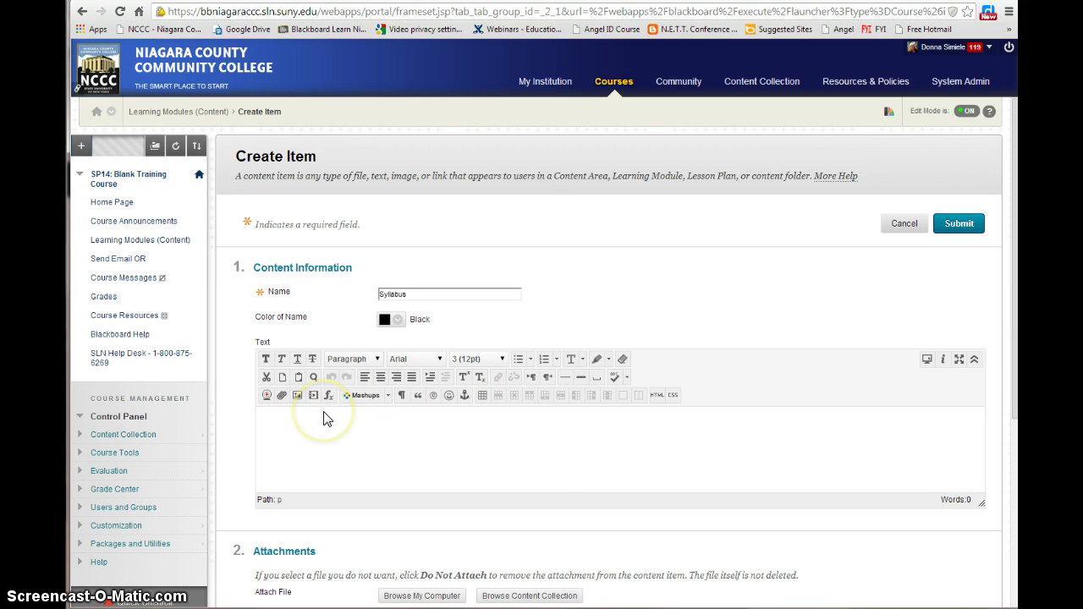
# Step: Attach the file Computer Back Up Plan and Course Contract from the computer's desktop to the Syllabus item
pyautogui.scroll(-1, 474, 448)
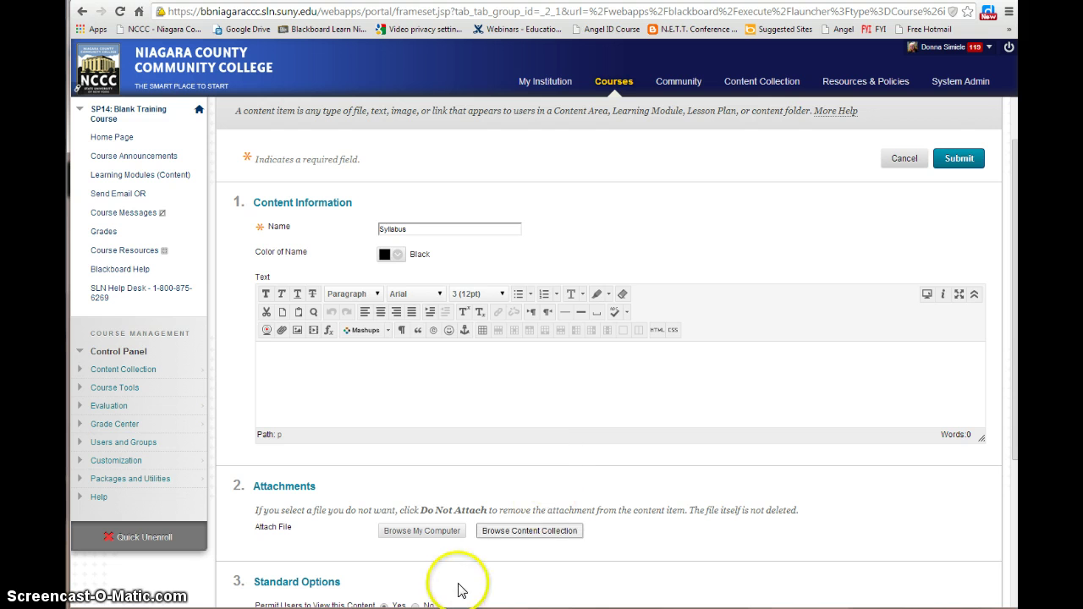
pyautogui.click(398, 532)
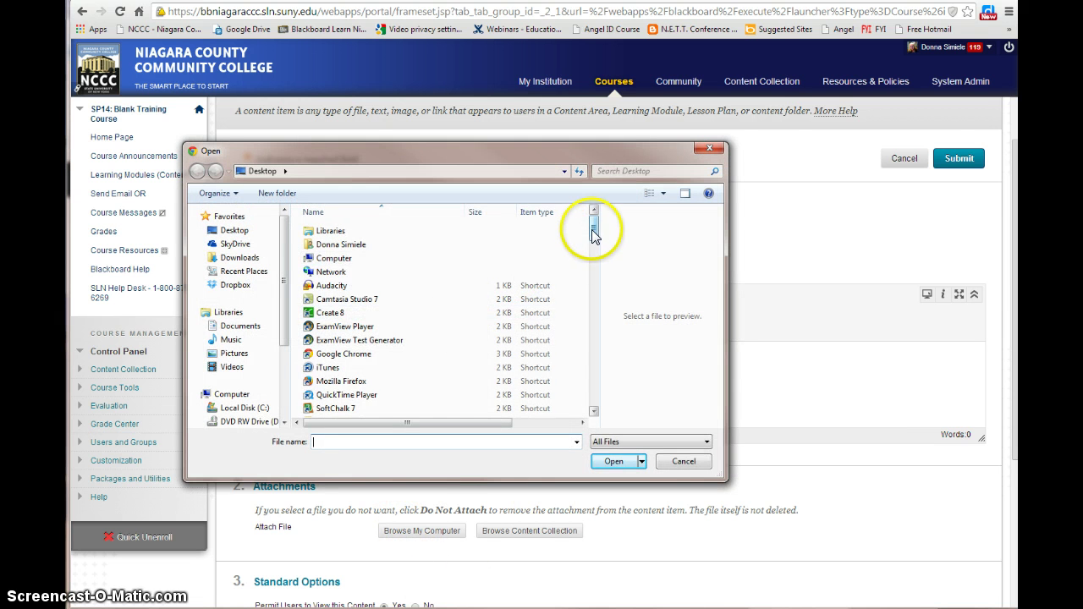
pyautogui.moveTo(597, 229); pyautogui.dragTo(595, 312)
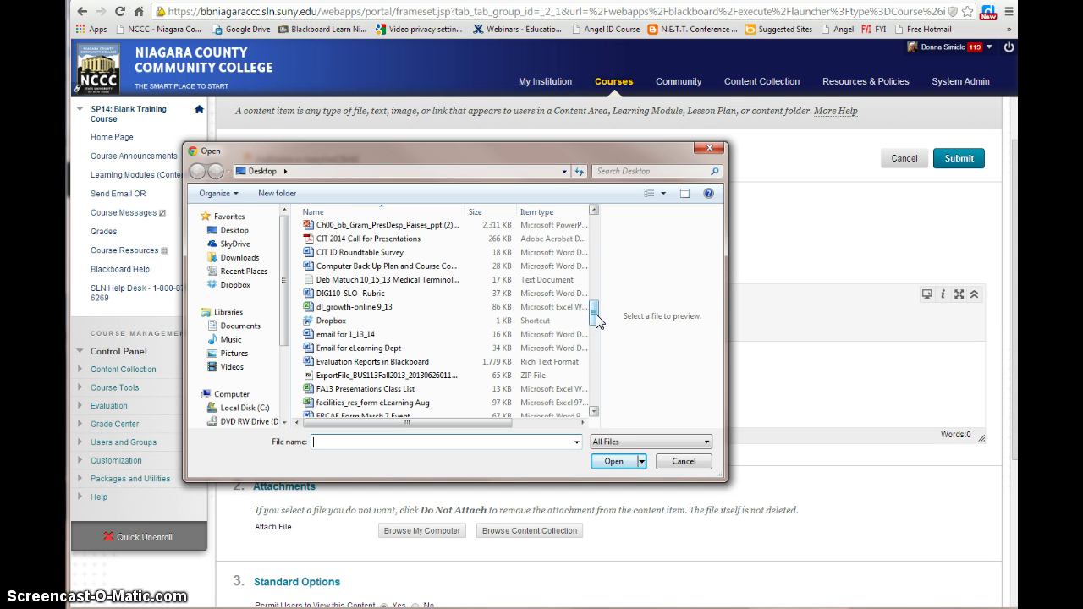
pyautogui.doubleClick(370, 267)
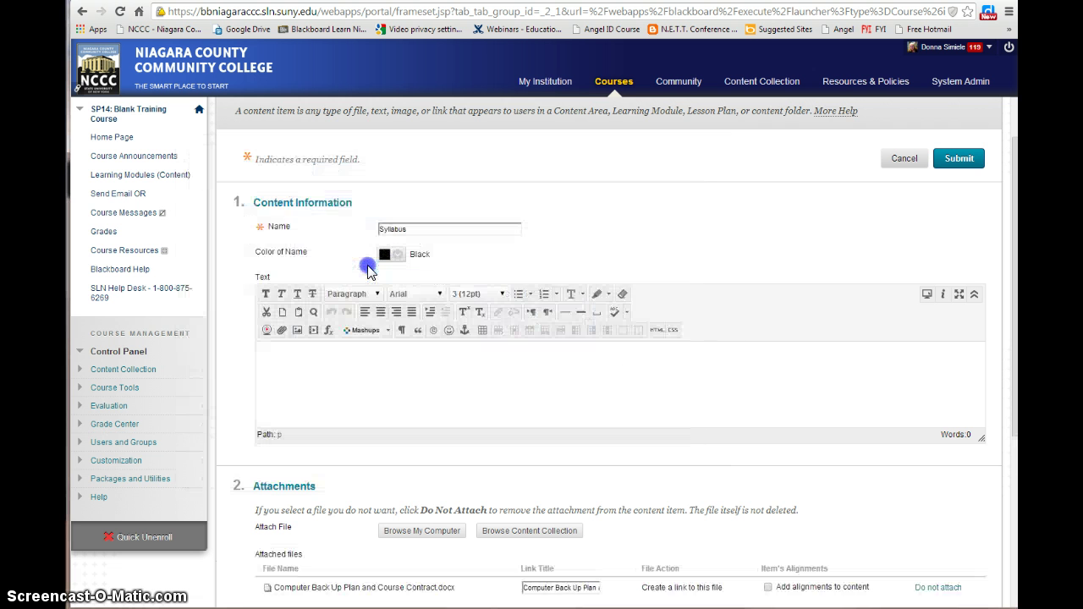
pyautogui.click(527, 392)
# Step: Enable tracking the number of views for the Syllabus item and submit it
pyautogui.scroll(-3, 513, 382)
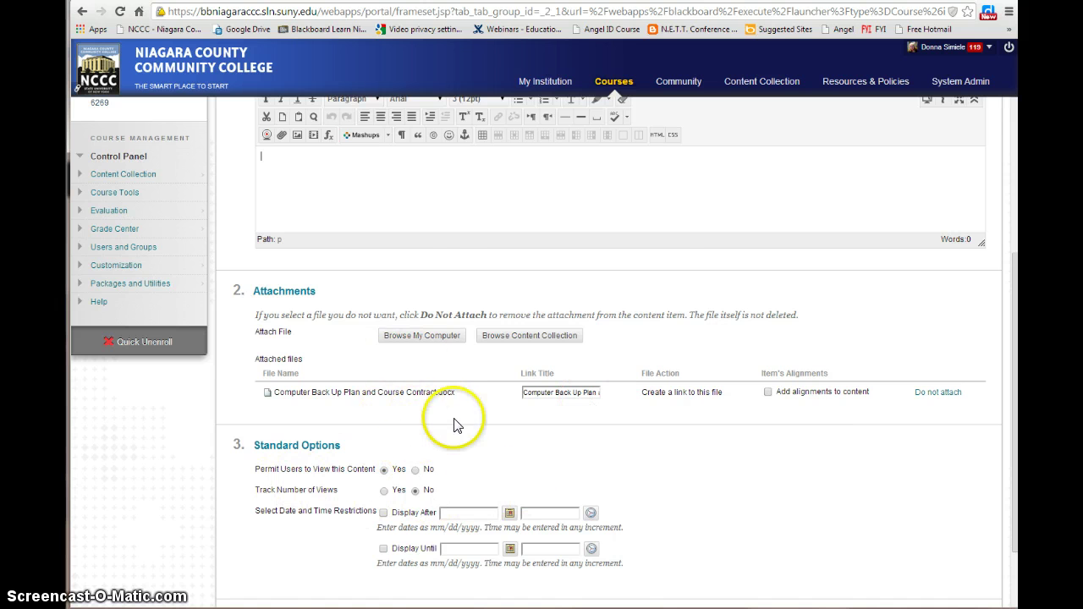
pyautogui.scroll(-1, 452, 424)
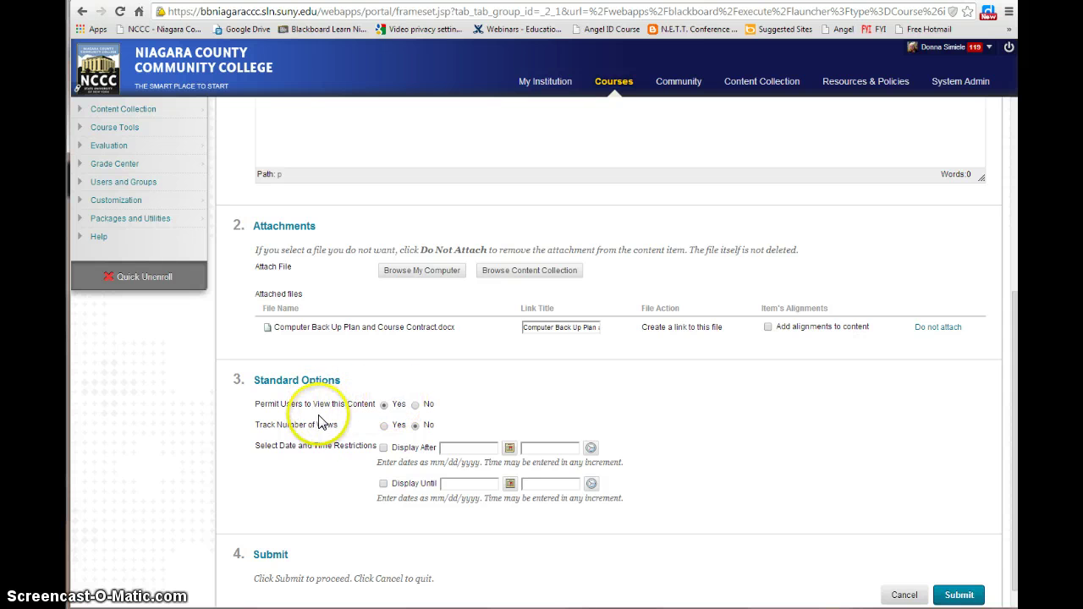
pyautogui.click(384, 426)
pyautogui.scroll(-1, 653, 411)
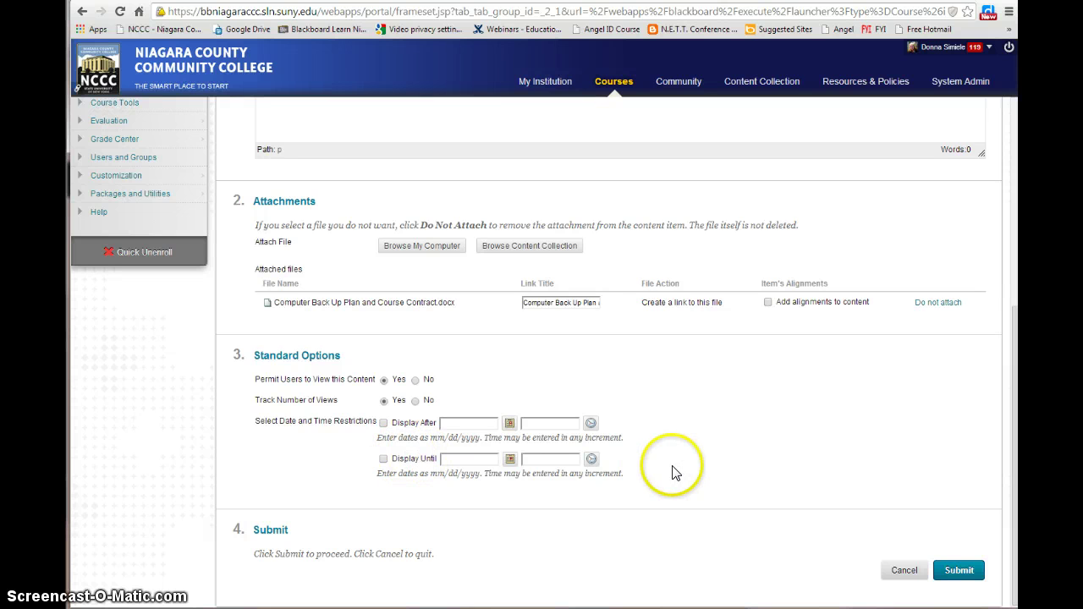
pyautogui.click(963, 571)
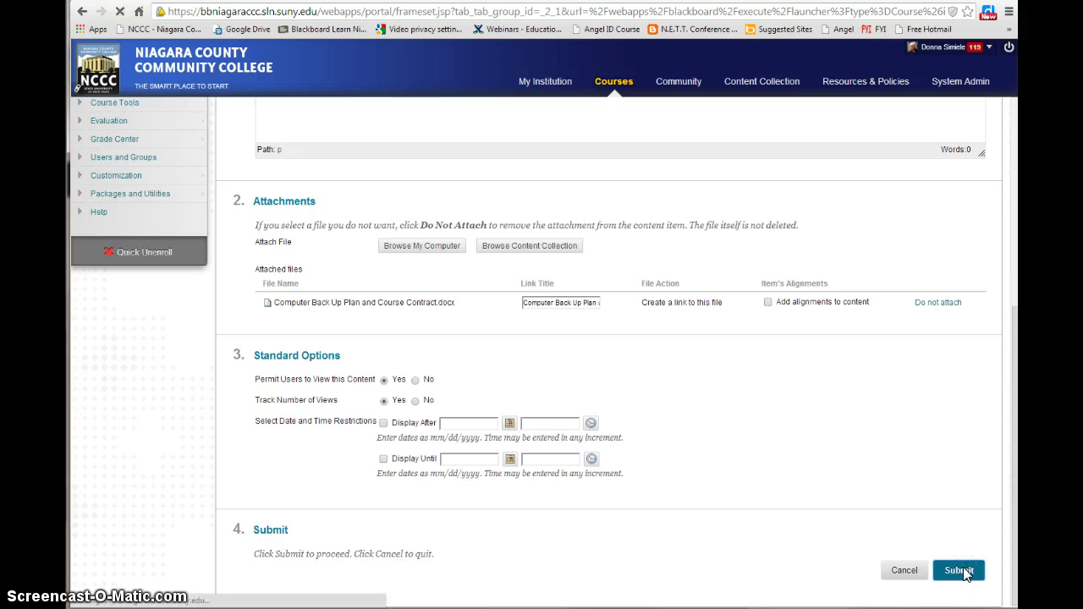
pyautogui.click(406, 526)
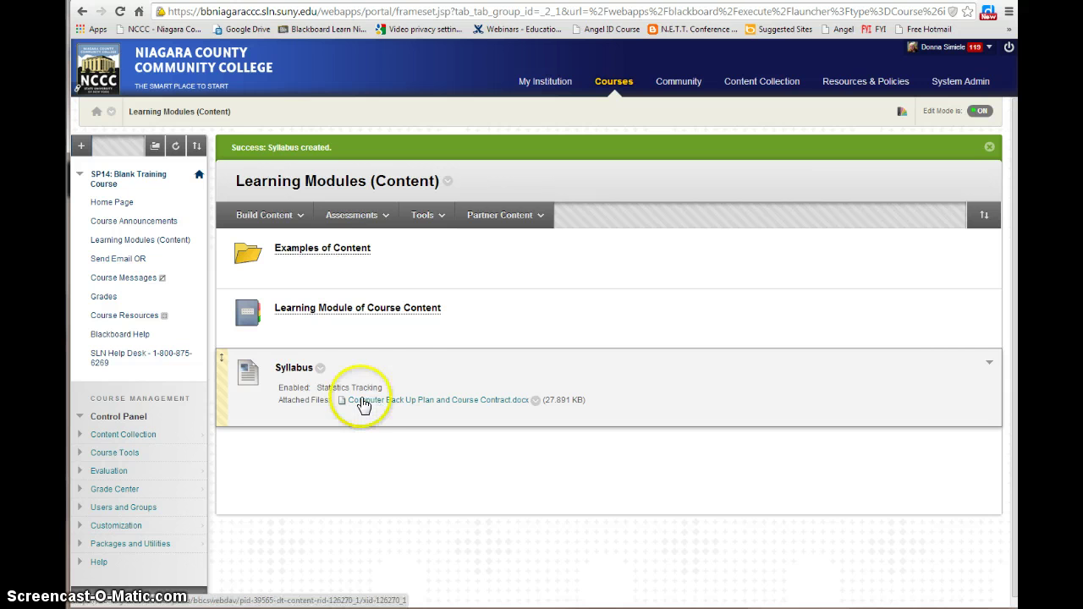
# Step: Open the Examples of Content folder and look over the Course Syllabus item in it
pyautogui.click(338, 254)
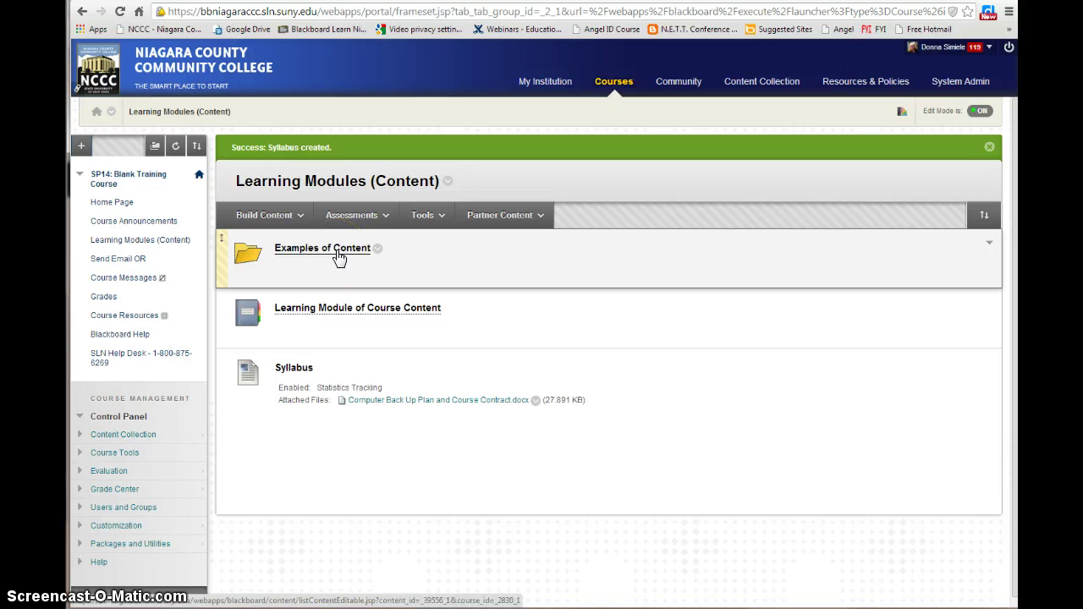
pyautogui.click(337, 254)
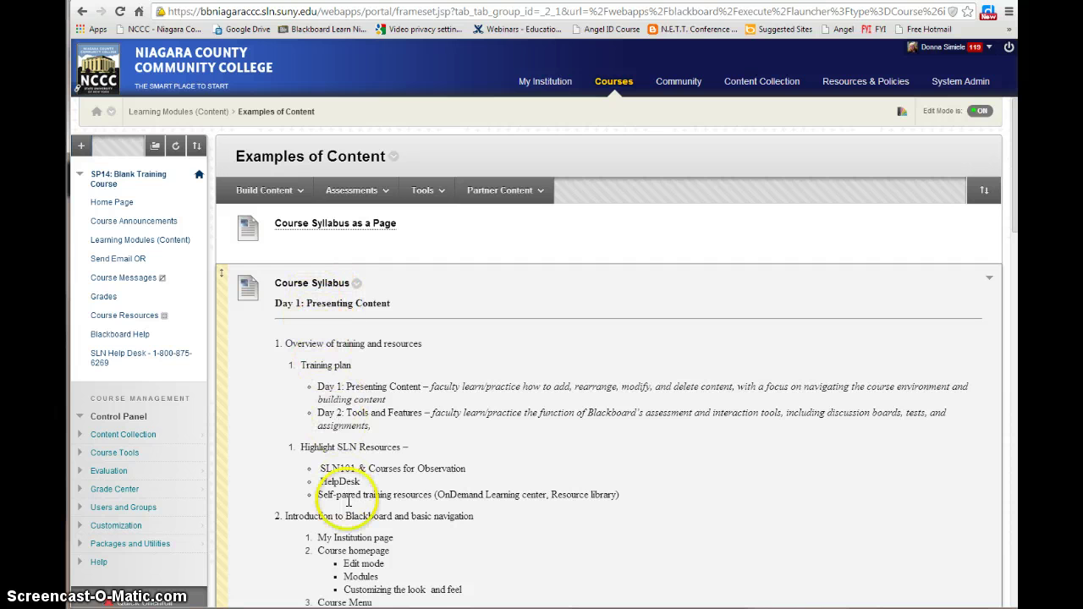
pyautogui.scroll(-3, 354, 499)
pyautogui.scroll(3, 349, 508)
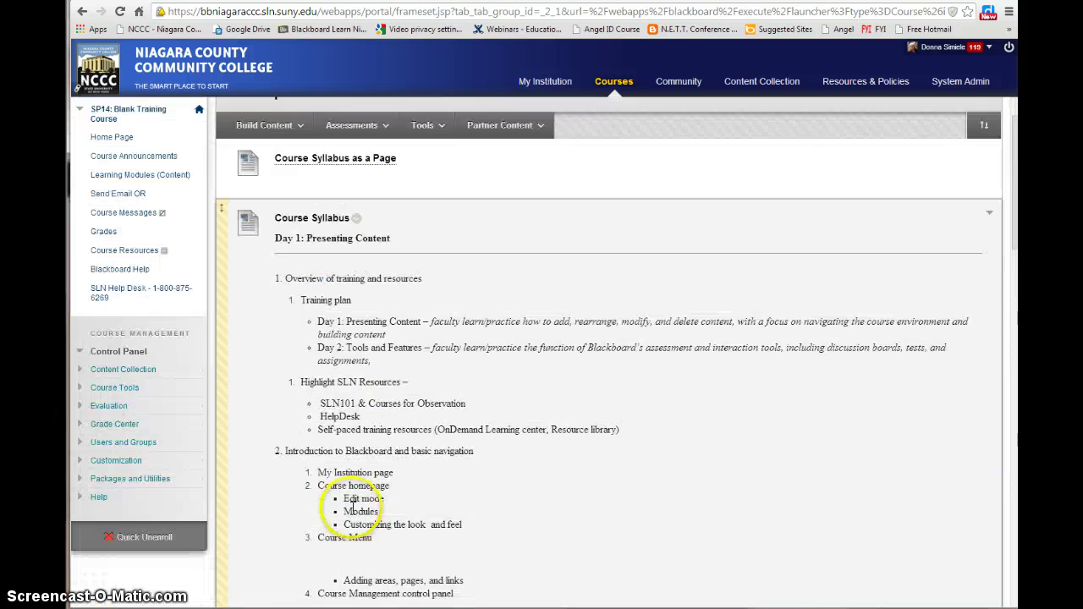
# Step: Review the Course Syllabus item's text in its editor, submit the item and read through the displayed outline
pyautogui.click(359, 288)
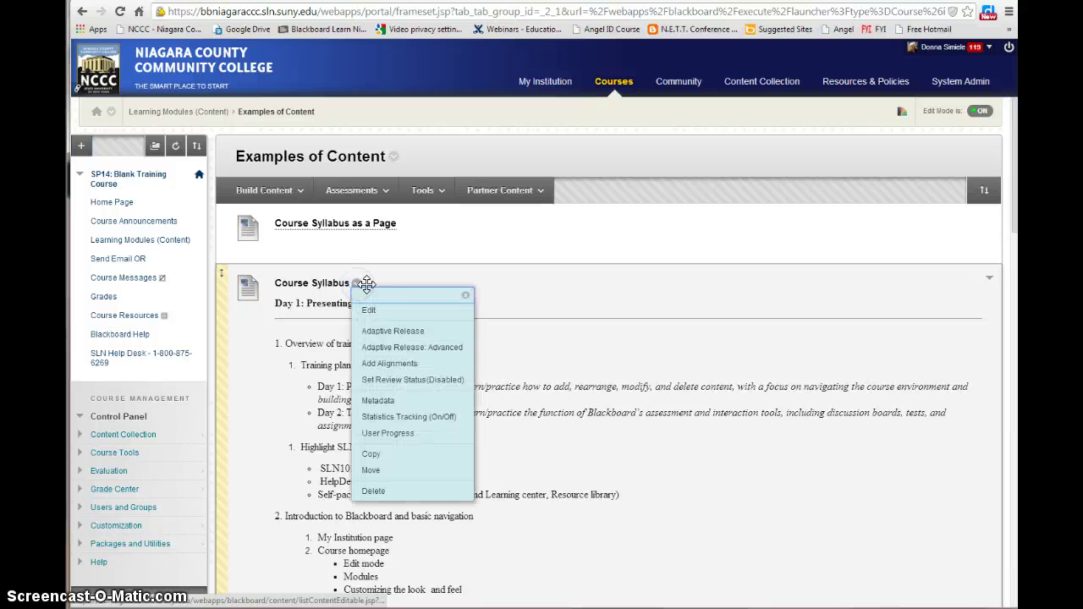
pyautogui.click(375, 310)
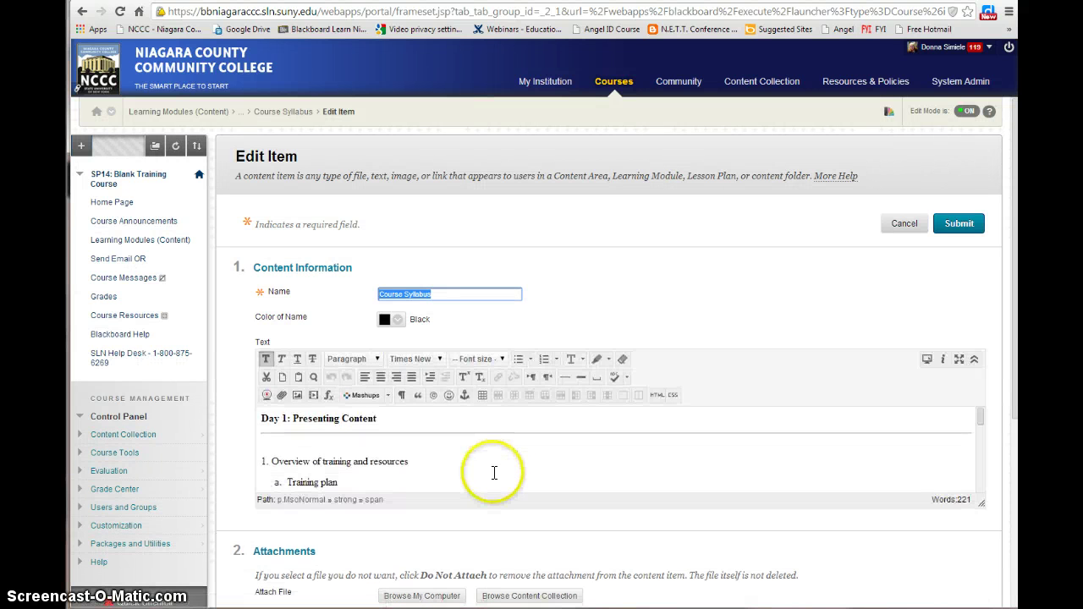
pyautogui.scroll(-5, 473, 449)
pyautogui.scroll(-10, 474, 449)
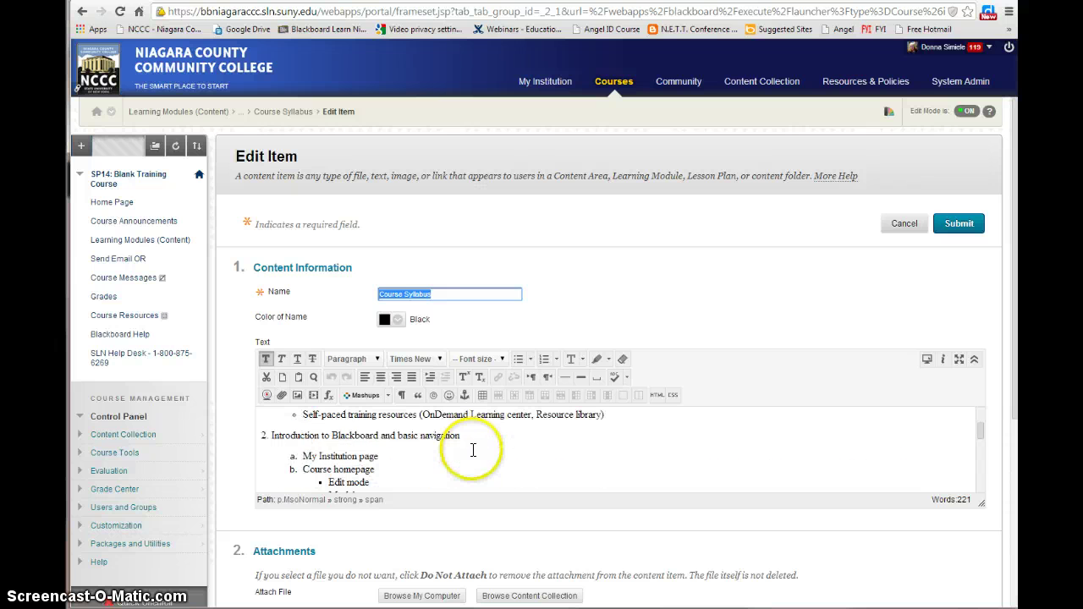
pyautogui.scroll(-3, 473, 455)
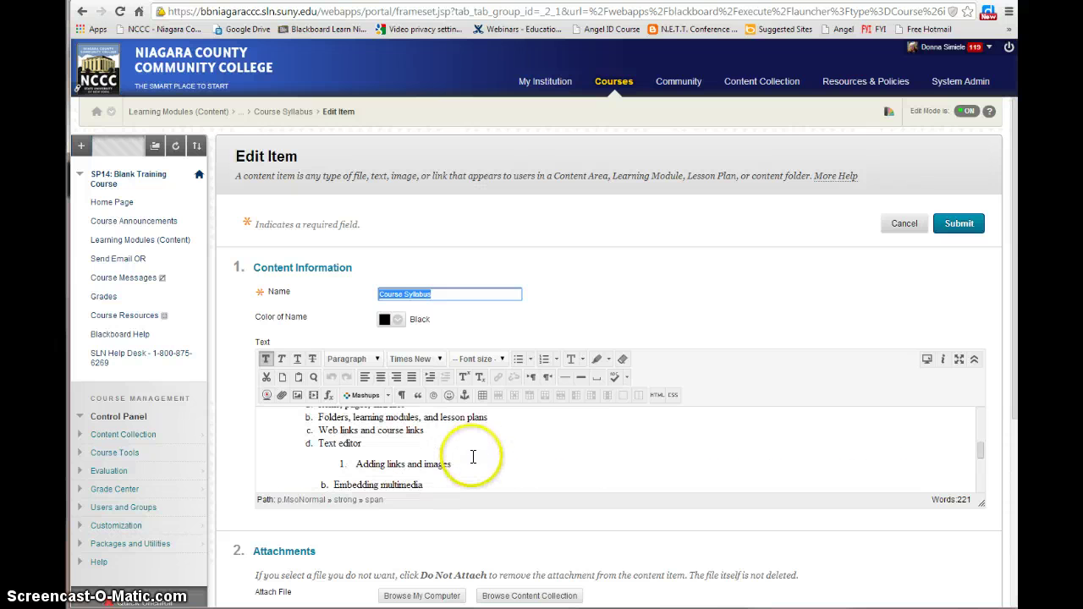
pyautogui.click(850, 266)
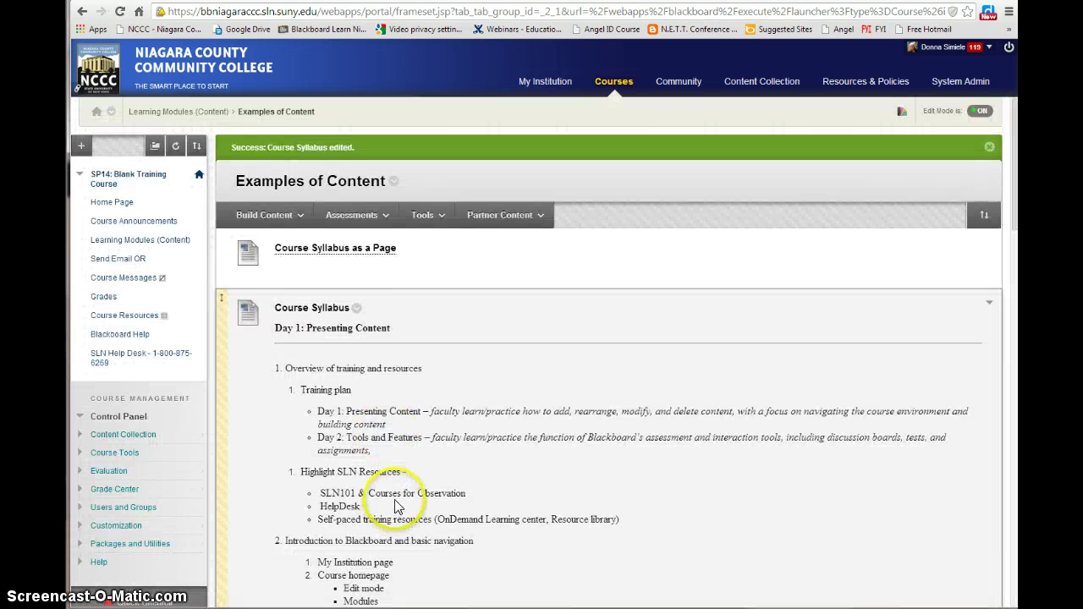
pyautogui.scroll(-3, 471, 496)
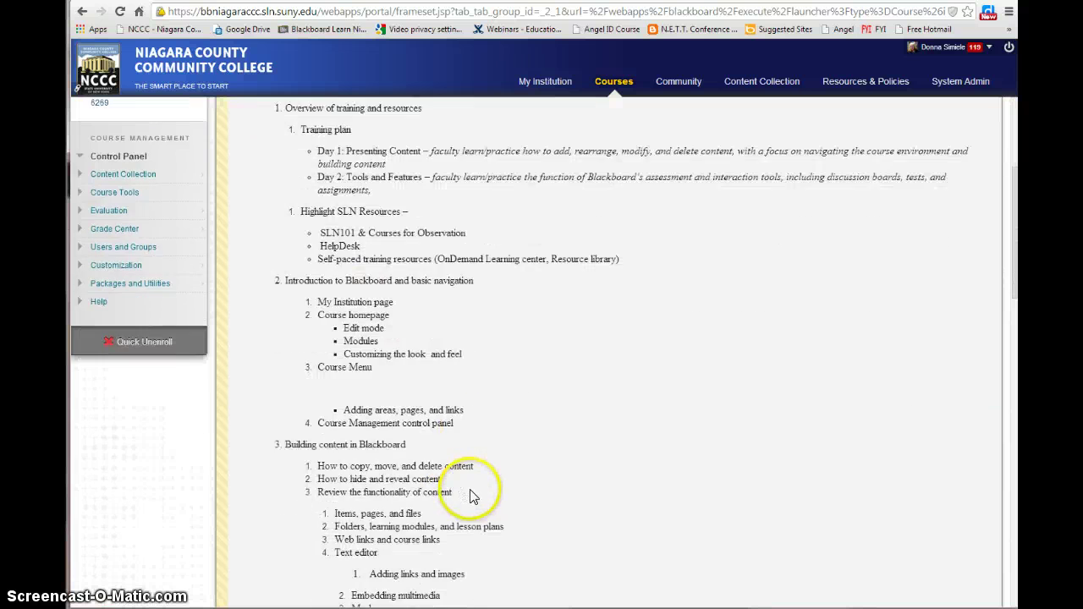
pyautogui.scroll(-3, 472, 496)
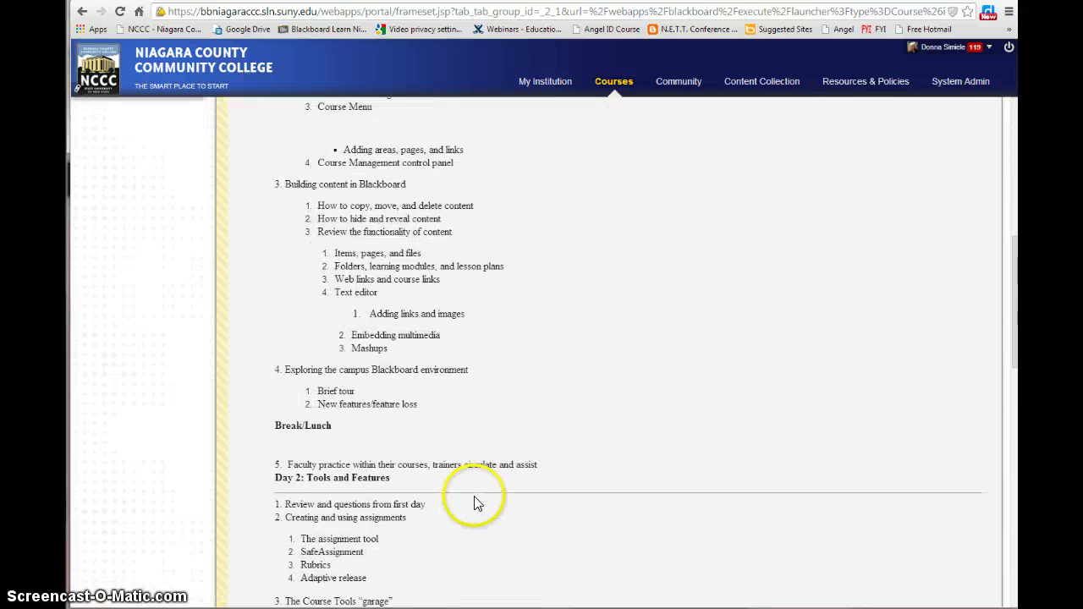
pyautogui.scroll(6, 475, 503)
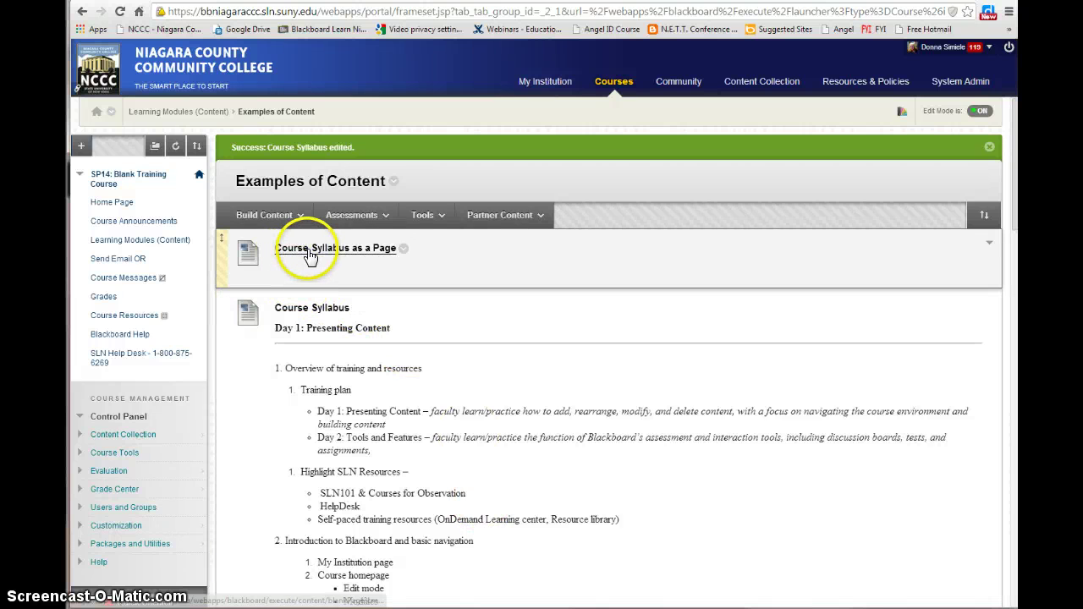
# Step: Open Course Syllabus as a Page and set Edit Mode to off to view the page as displayed to students
pyautogui.click(309, 250)
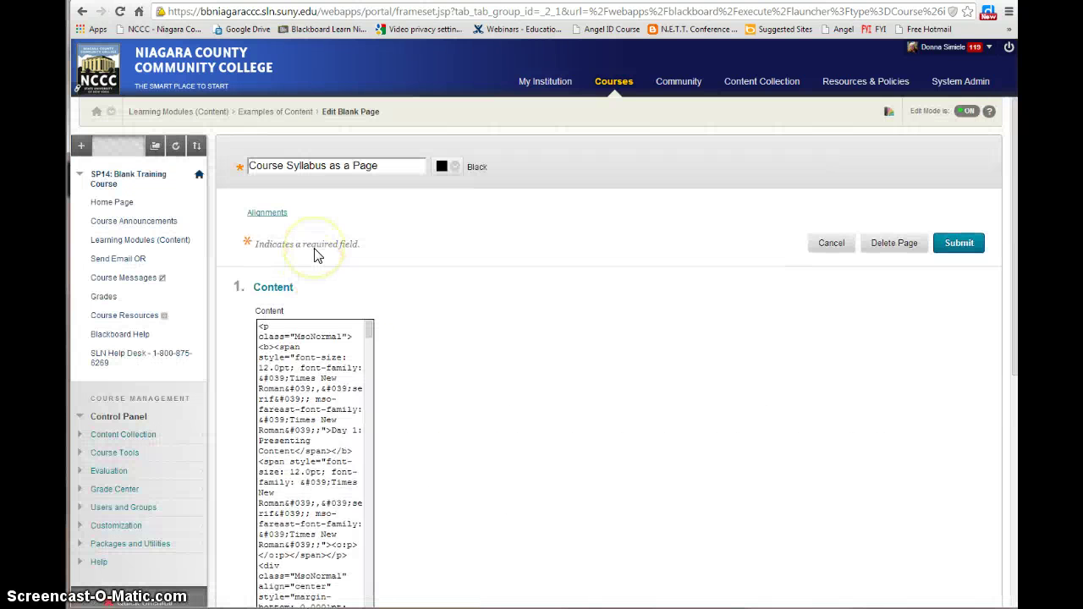
pyautogui.click(968, 111)
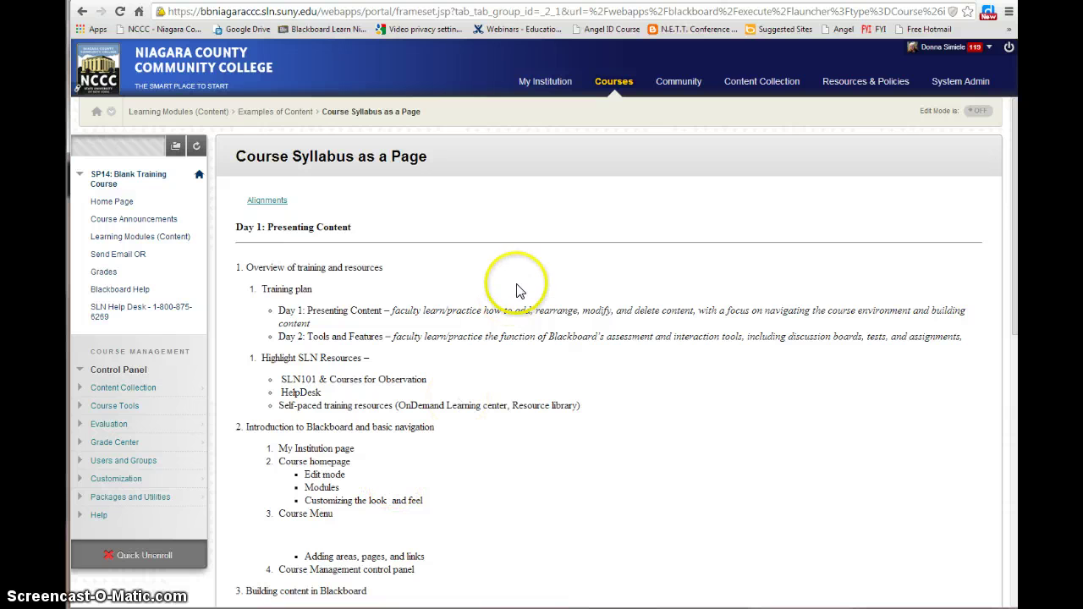
# Step: Return to the Learning Modules (Content) area and turn Edit Mode on
pyautogui.click(270, 112)
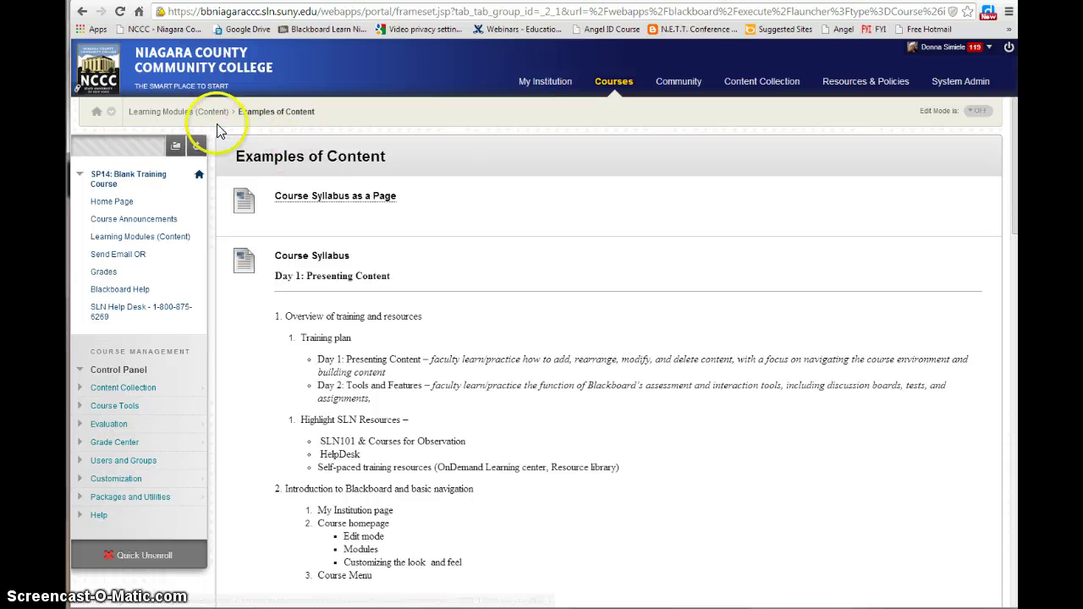
pyautogui.click(153, 238)
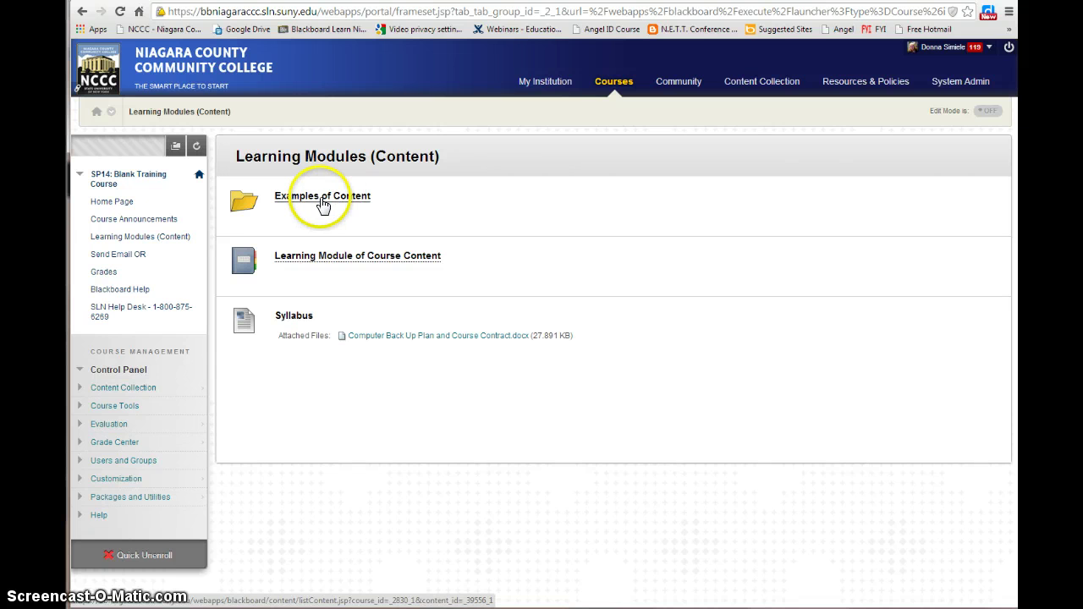
pyautogui.click(987, 112)
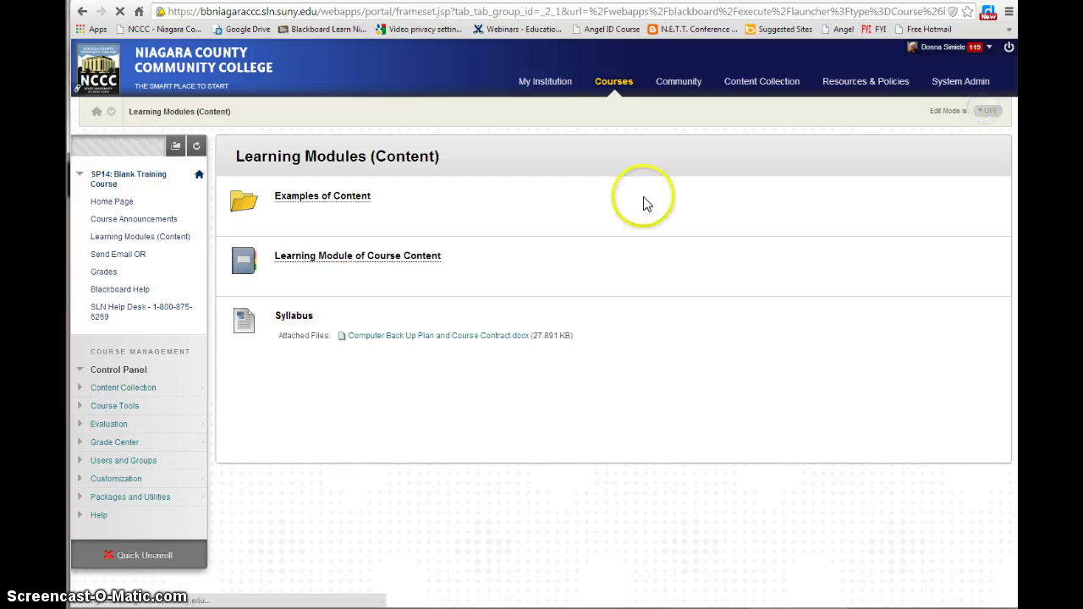
# Step: Create a blank page in the Learning Modules (Content) area and name it Computer Back Up Plan
pyautogui.click(263, 191)
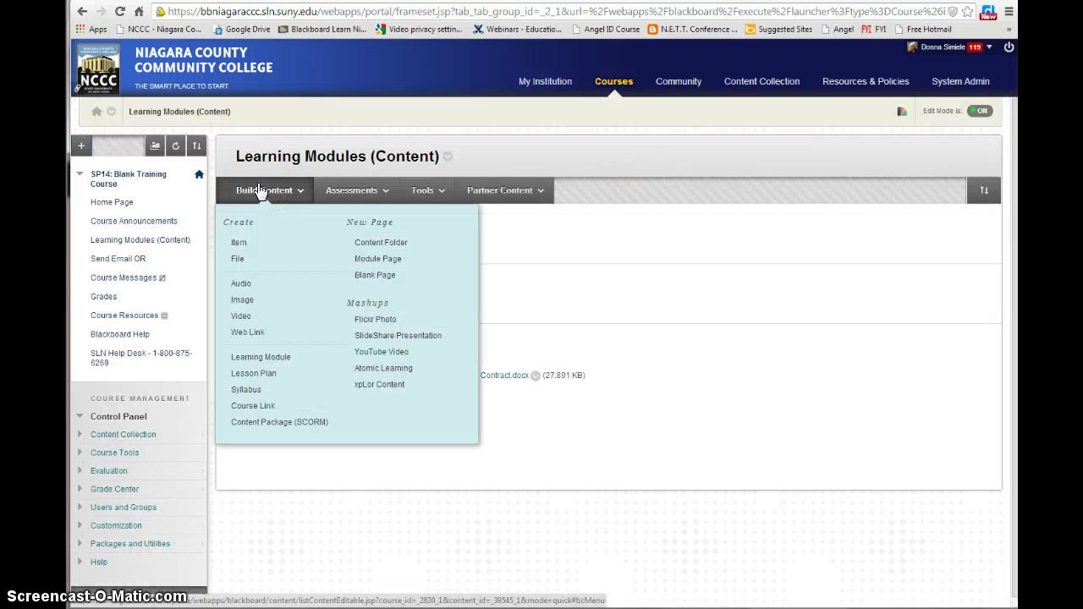
pyautogui.click(367, 280)
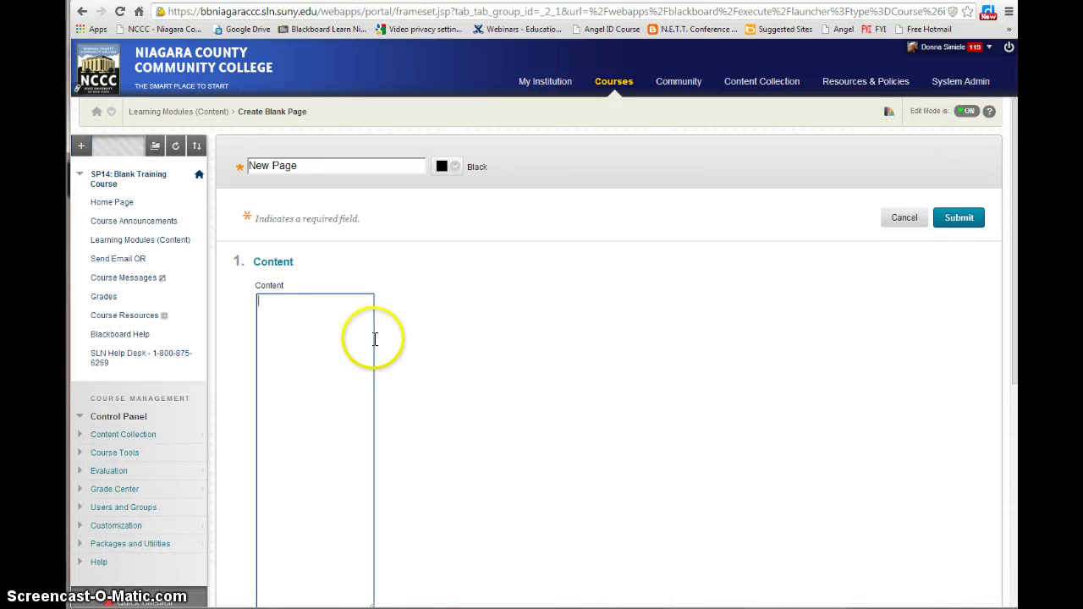
pyautogui.moveTo(302, 170); pyautogui.dragTo(113, 144)
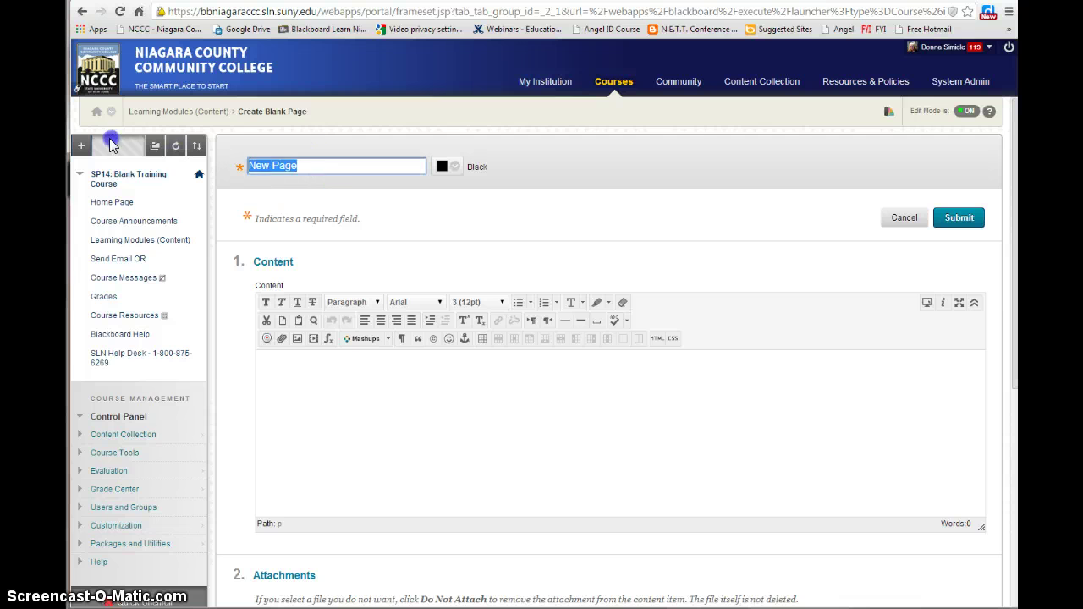
pyautogui.write('Computer Back Up')
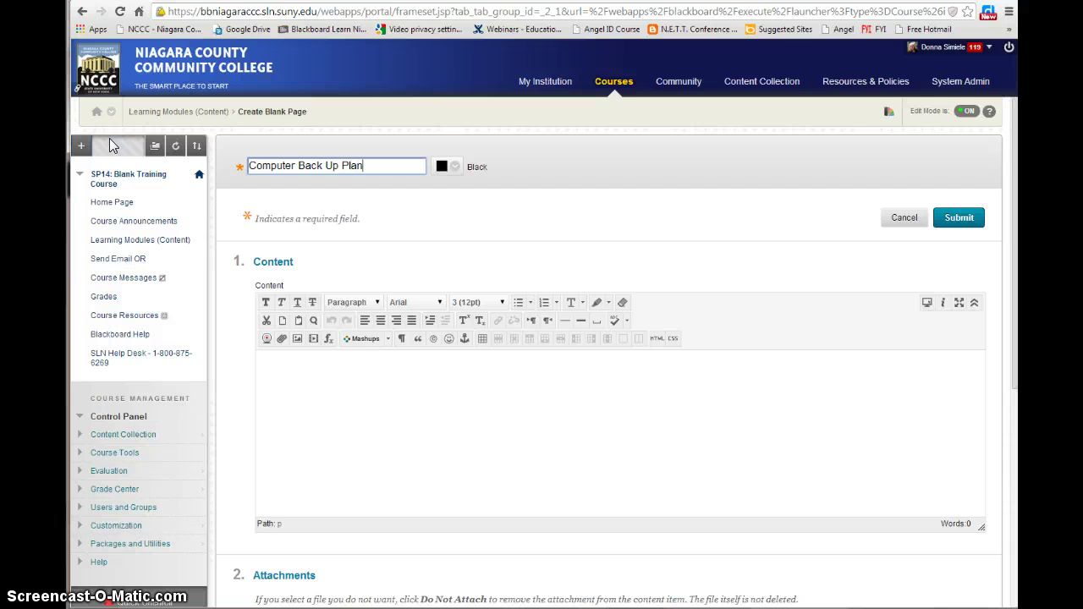
# Step: Copy the Word outline from "Overview of training and resources" through "Course Management control panel" and paste it into the blank page's content
pyautogui.click(299, 389)
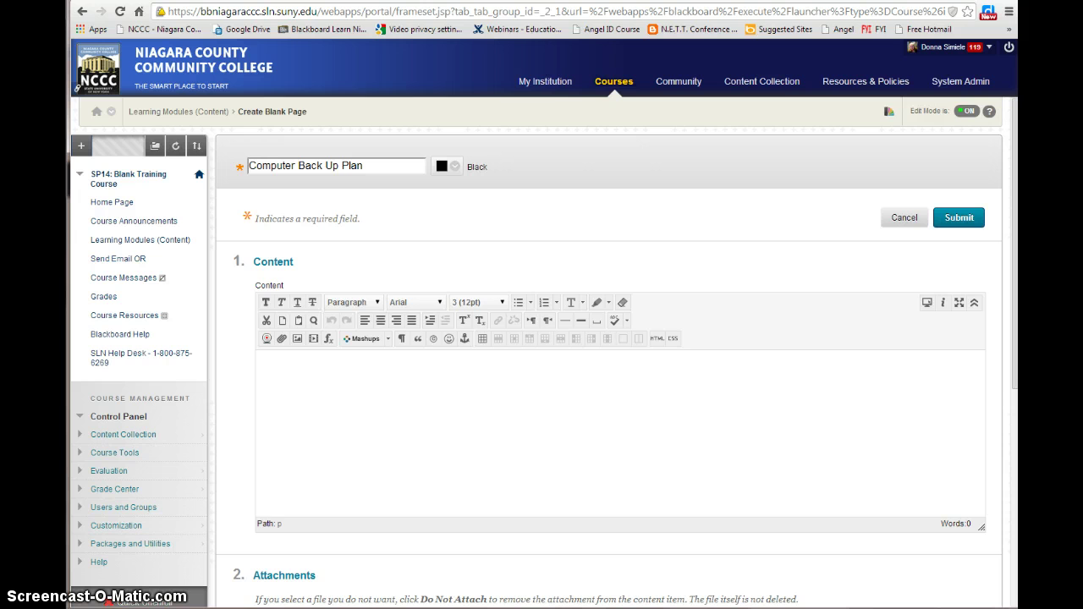
pyautogui.click(280, 559)
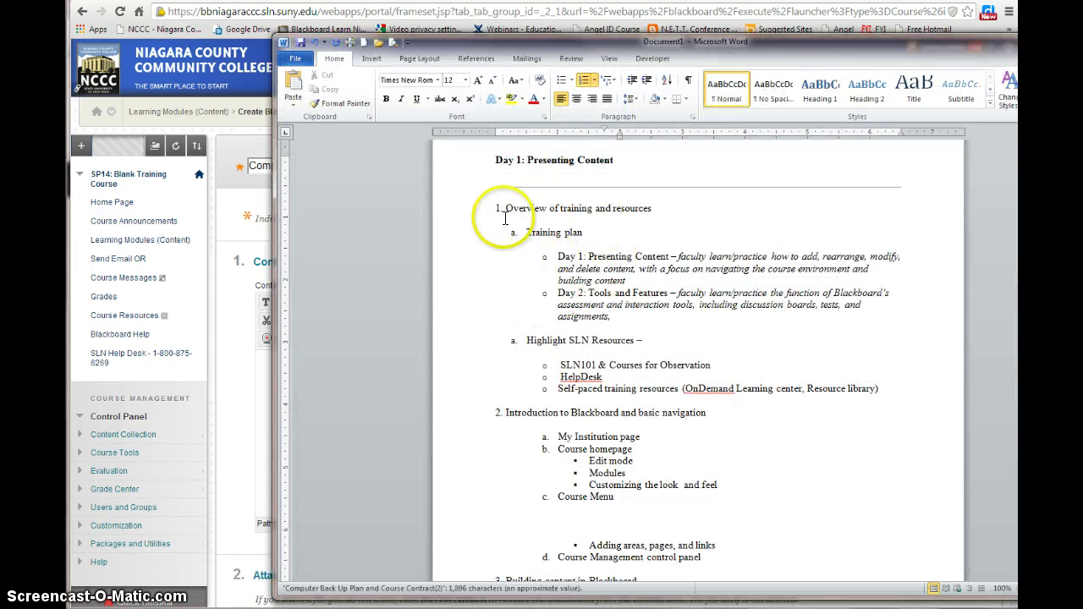
pyautogui.moveTo(474, 210); pyautogui.dragTo(483, 561)
pyautogui.hotkey('ctrl', 'c')
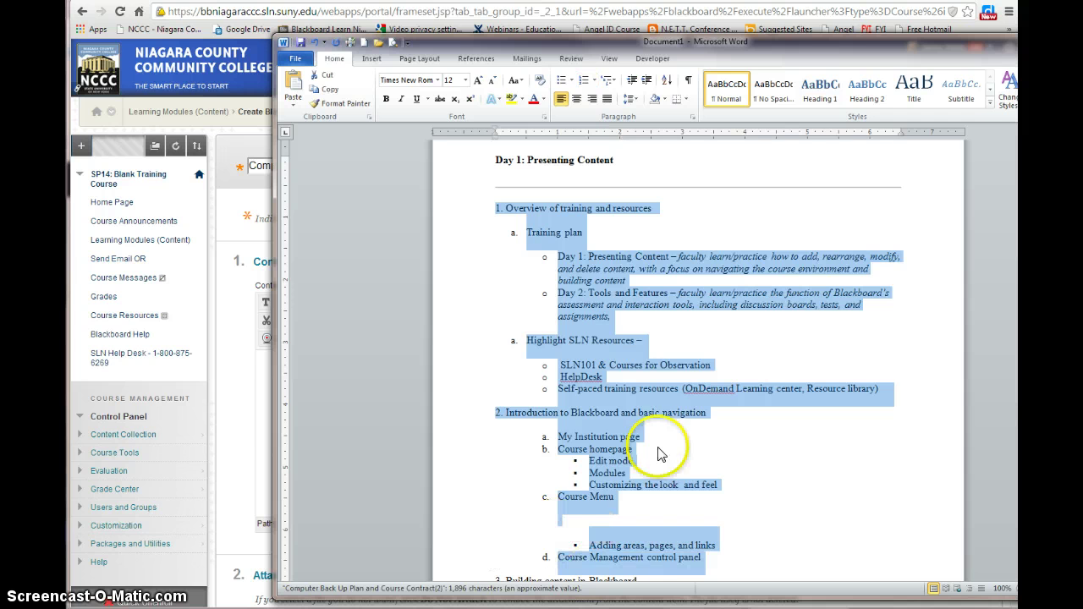
pyautogui.hotkey('alt', 'Tab')
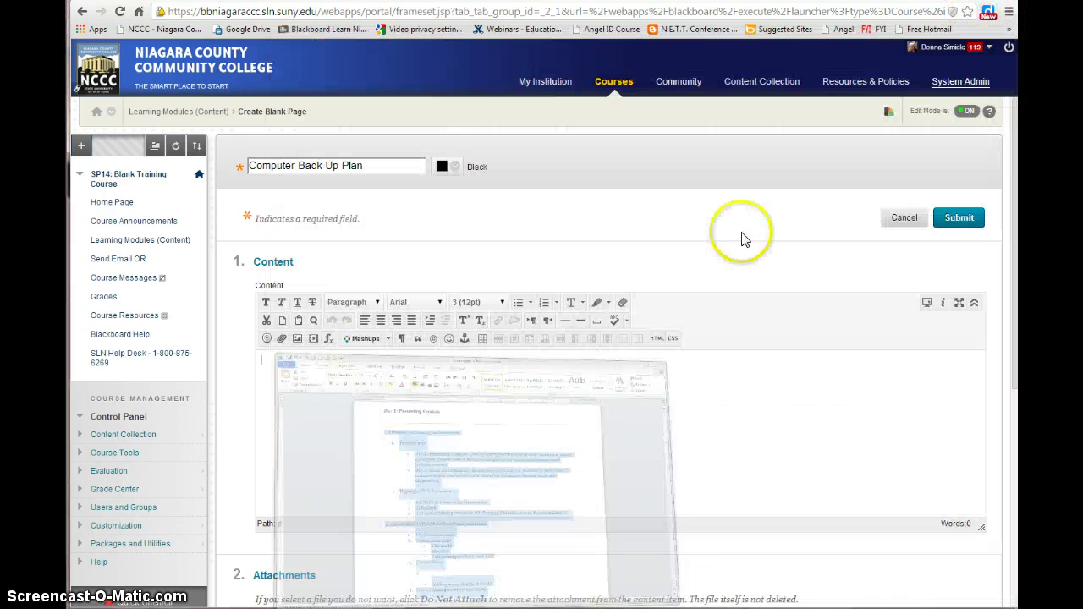
pyautogui.click(375, 380)
pyautogui.hotkey('ctrl', 'v')
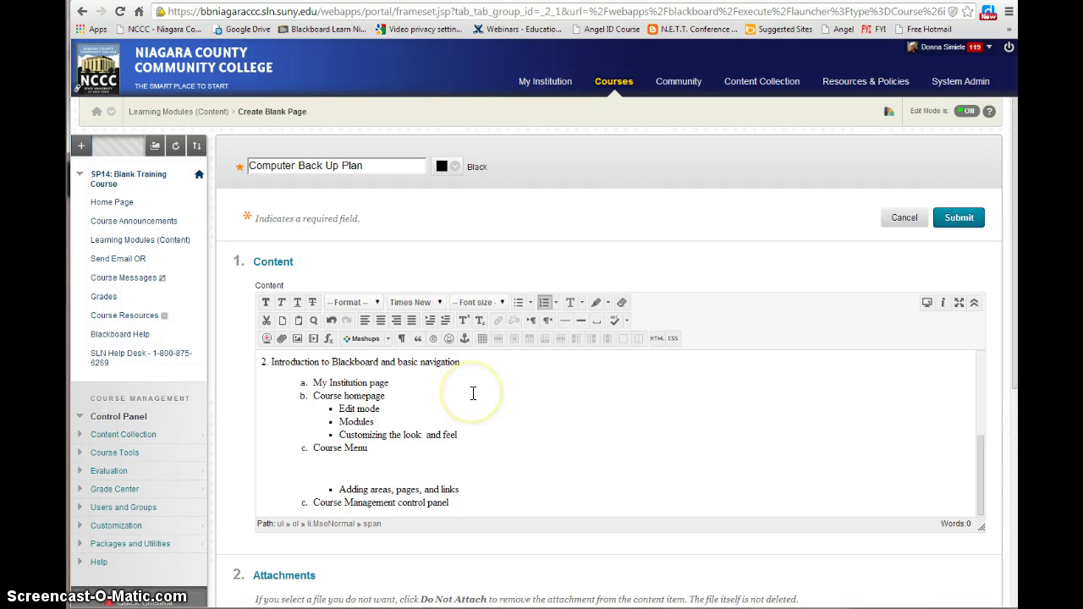
# Step: Check the pasted outline from its beginning and submit the Computer Back Up Plan page
pyautogui.click(535, 412)
pyautogui.scroll(5, 534, 412)
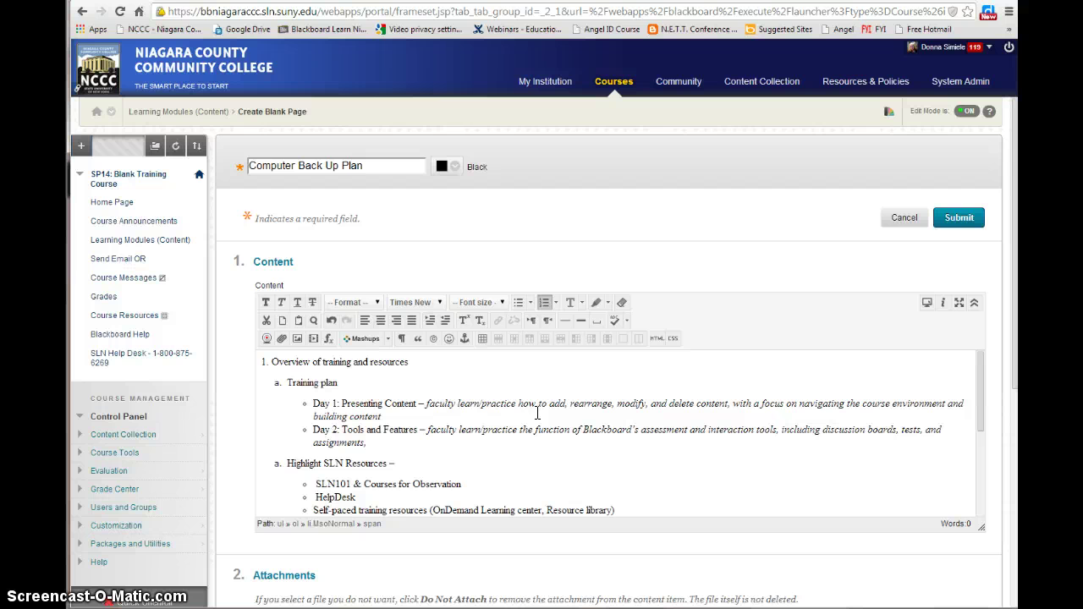
pyautogui.click(960, 219)
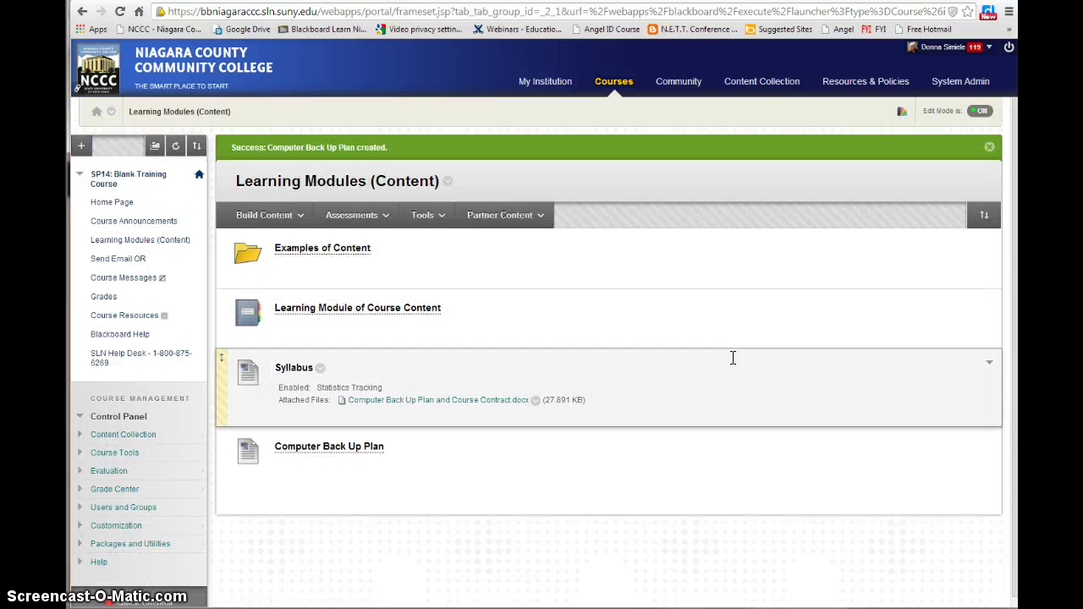
# Step: View the Computer Back Up Plan page with Edit Mode off, then return to Learning Modules (Content) and restore Edit Mode
pyautogui.click(326, 449)
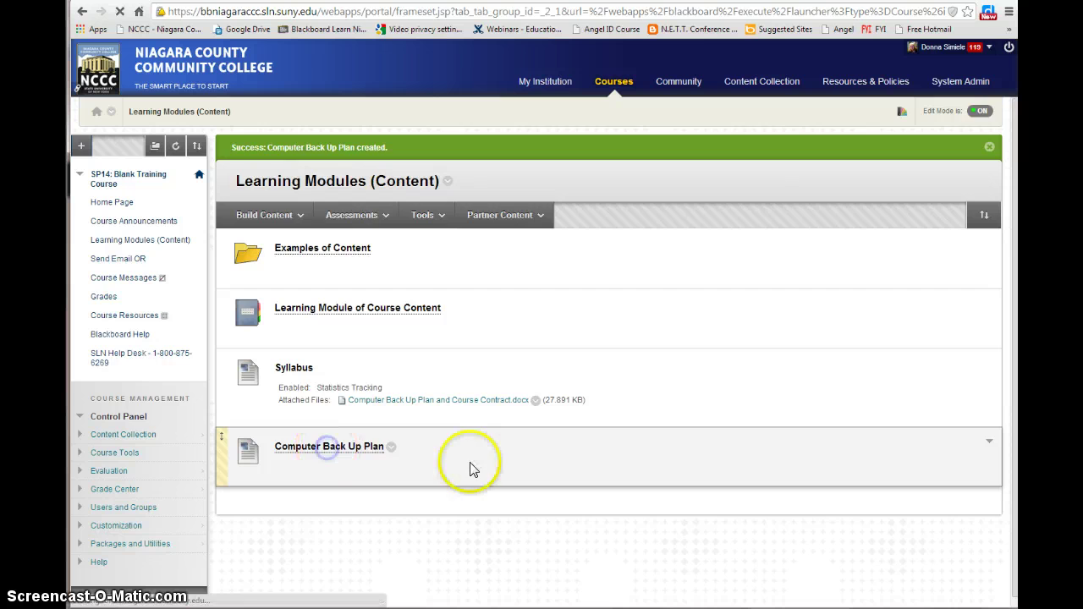
pyautogui.click(977, 111)
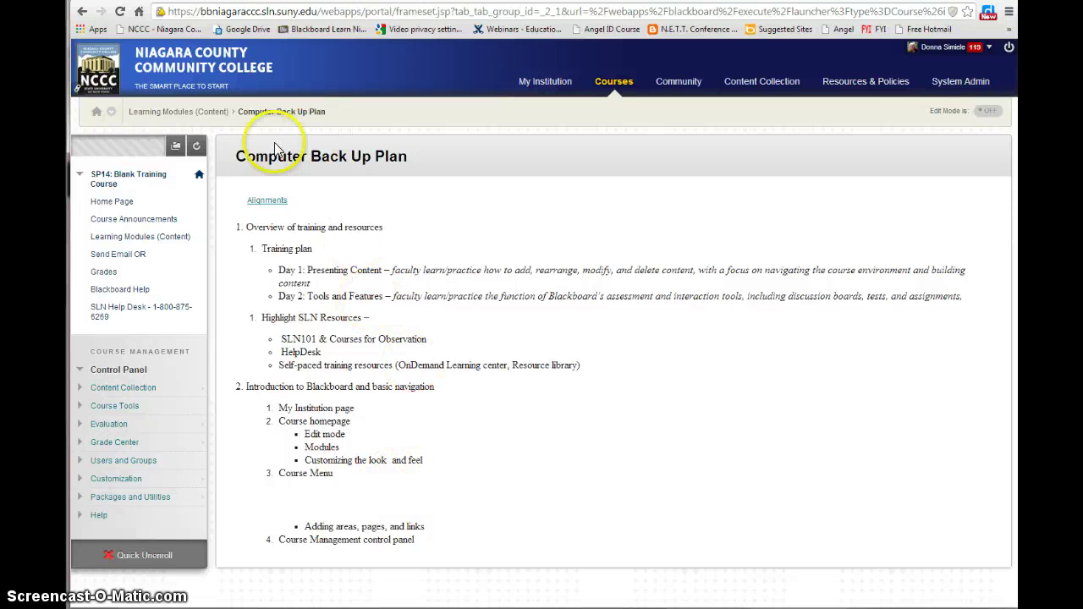
pyautogui.click(193, 111)
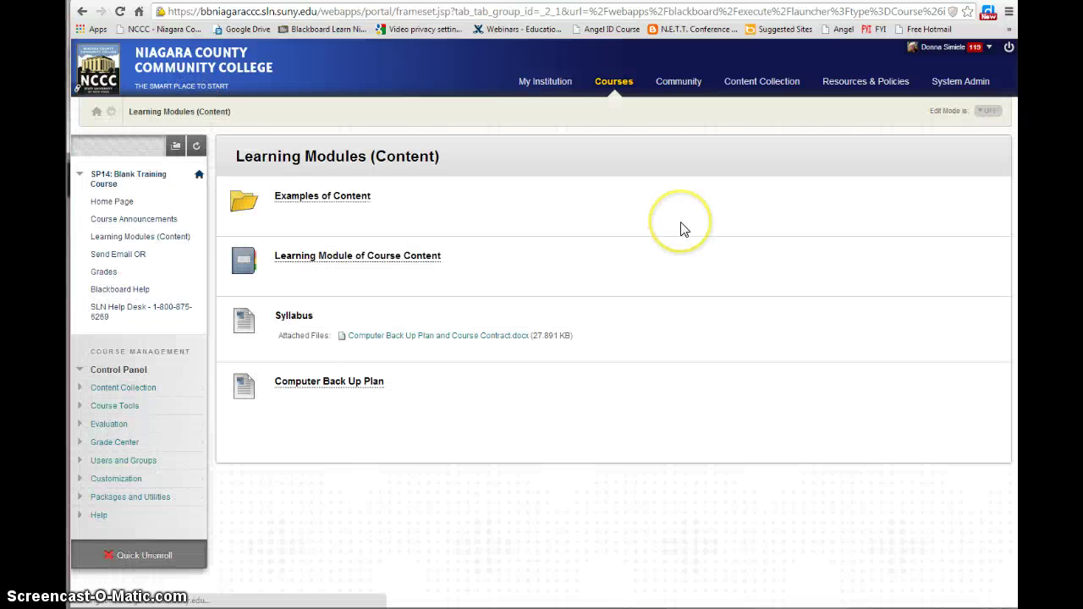
pyautogui.click(985, 115)
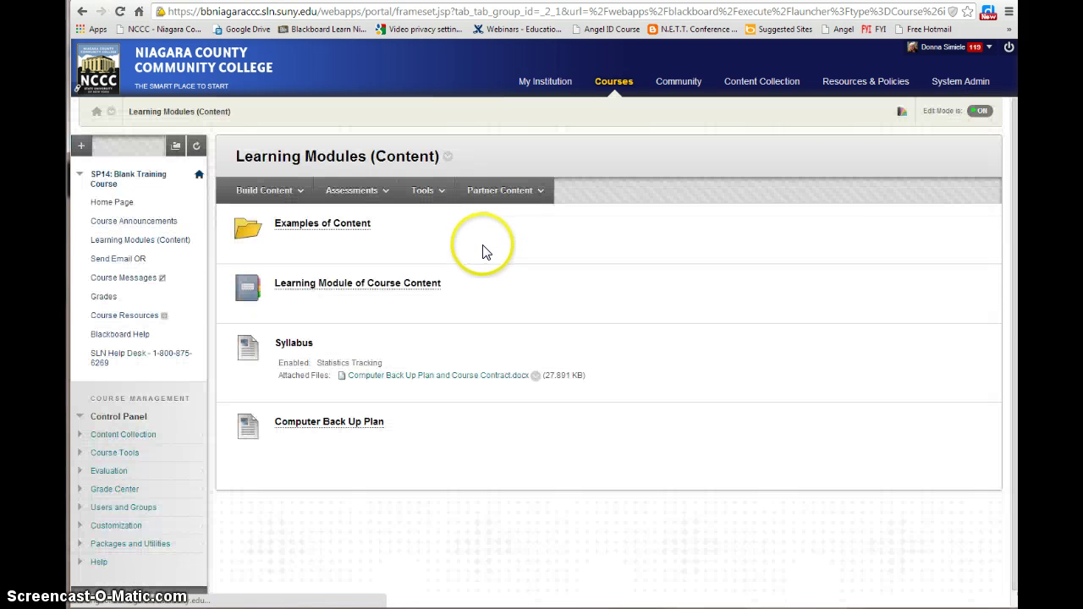
# Step: Start a YouTube Video mashup and search for "keyboarding" videos
pyautogui.click(245, 195)
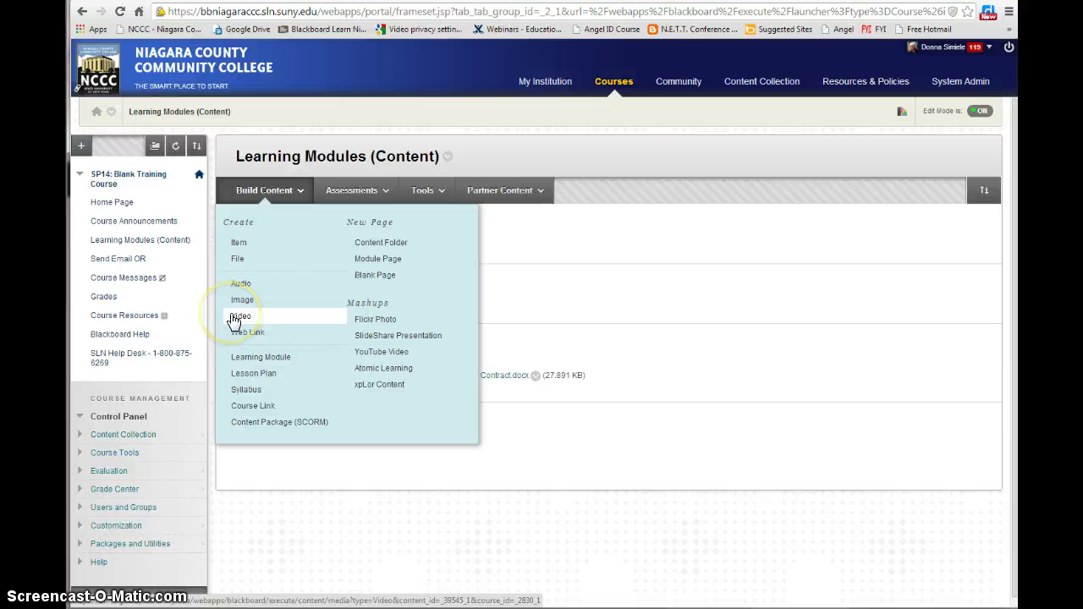
pyautogui.click(375, 357)
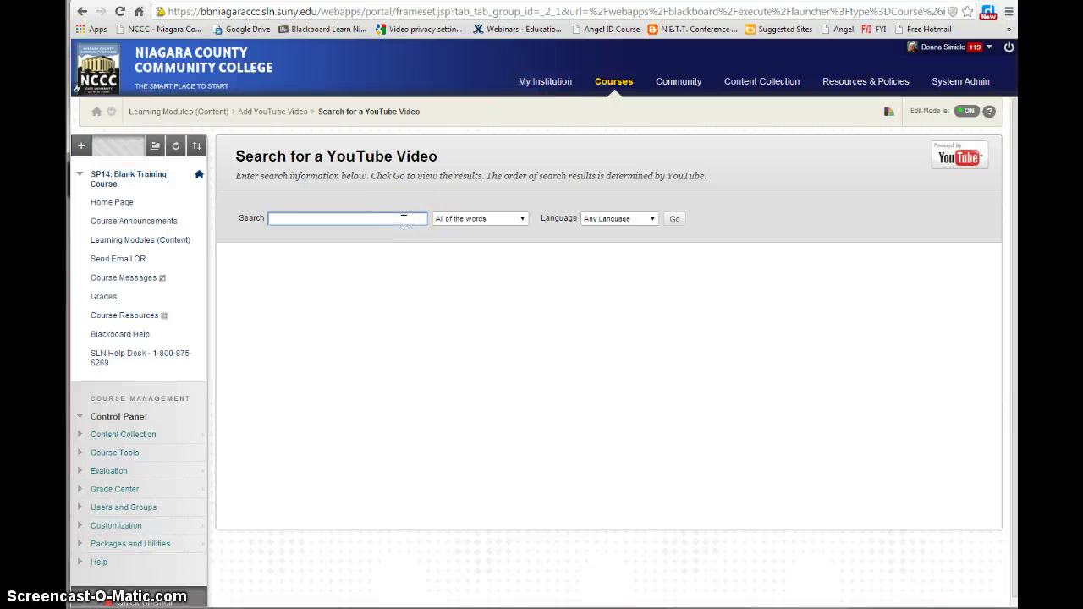
pyautogui.write('k')
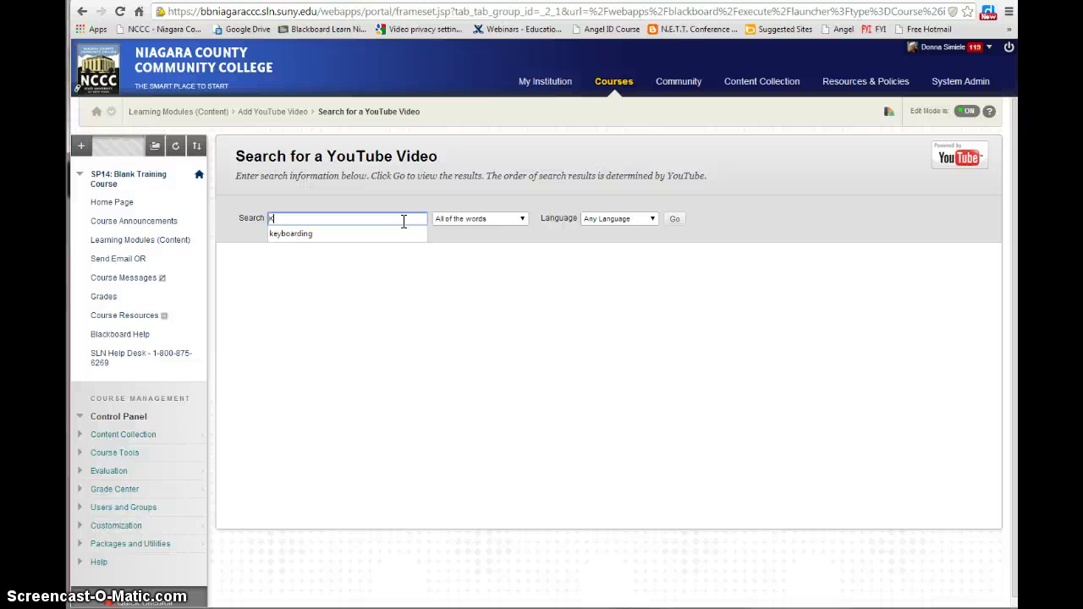
pyautogui.click(317, 235)
pyautogui.click(675, 218)
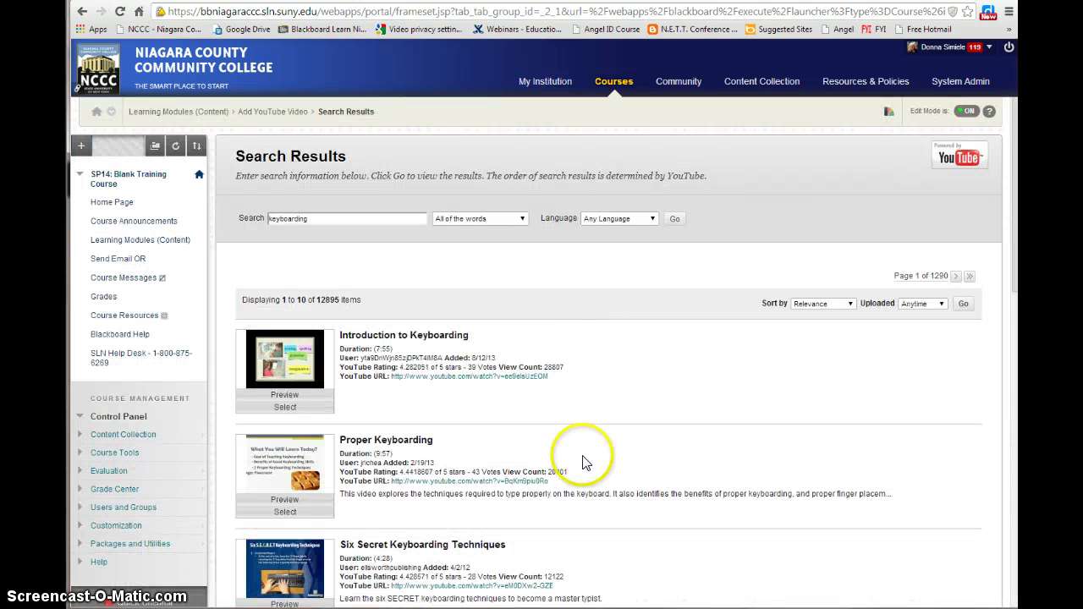
# Step: Browse the video search results and select the Keyboarding Technique video for the course
pyautogui.scroll(-1, 585, 463)
pyautogui.scroll(-4, 584, 463)
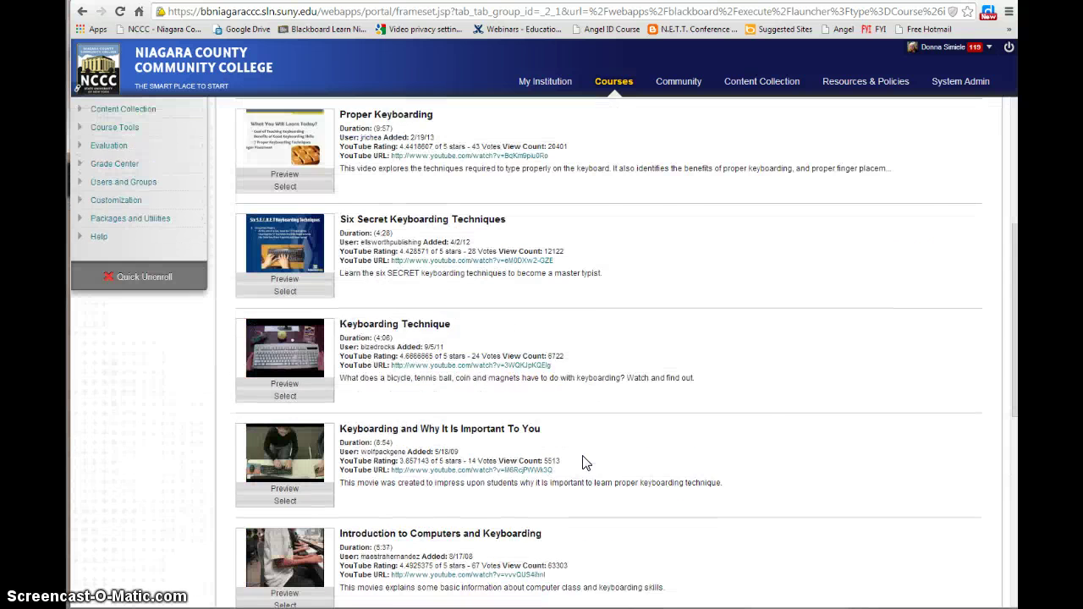
pyautogui.scroll(-1, 584, 463)
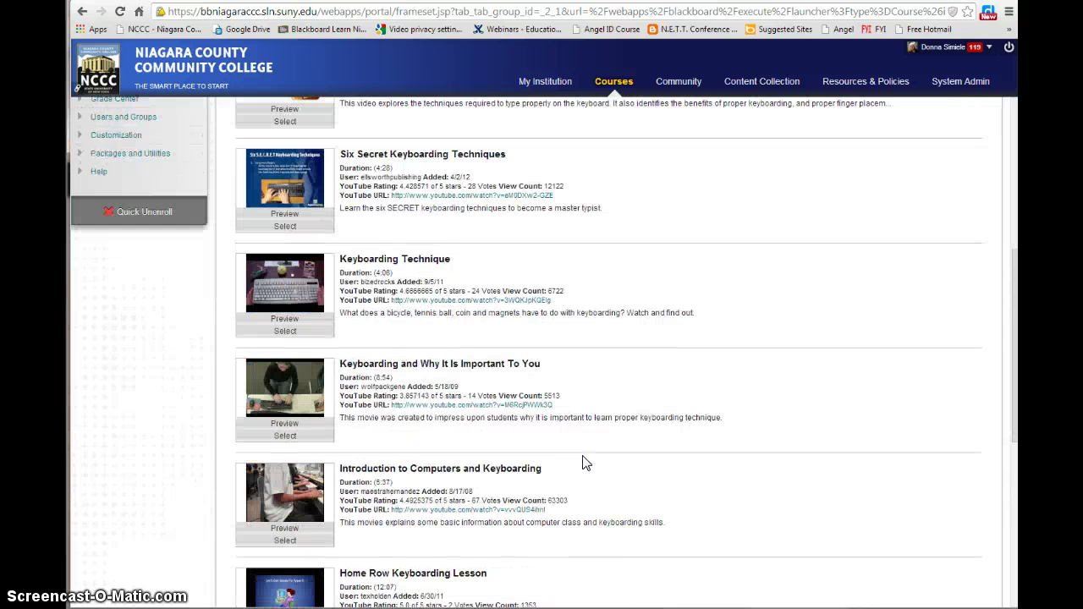
pyautogui.click(284, 335)
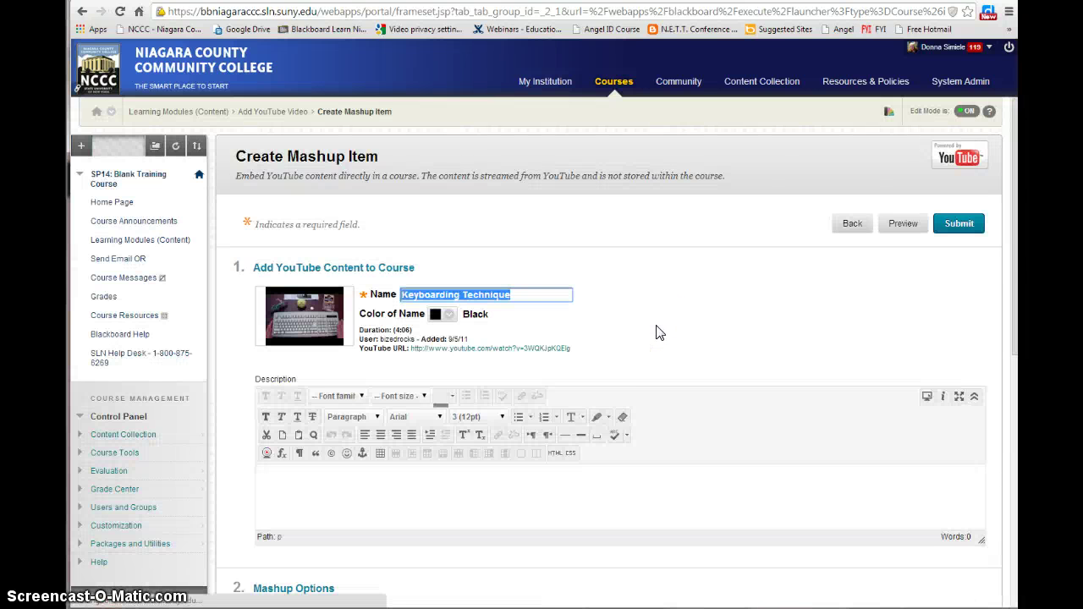
# Step: Set the color of the mashup item's name to Dark Violet-Blue
pyautogui.click(434, 315)
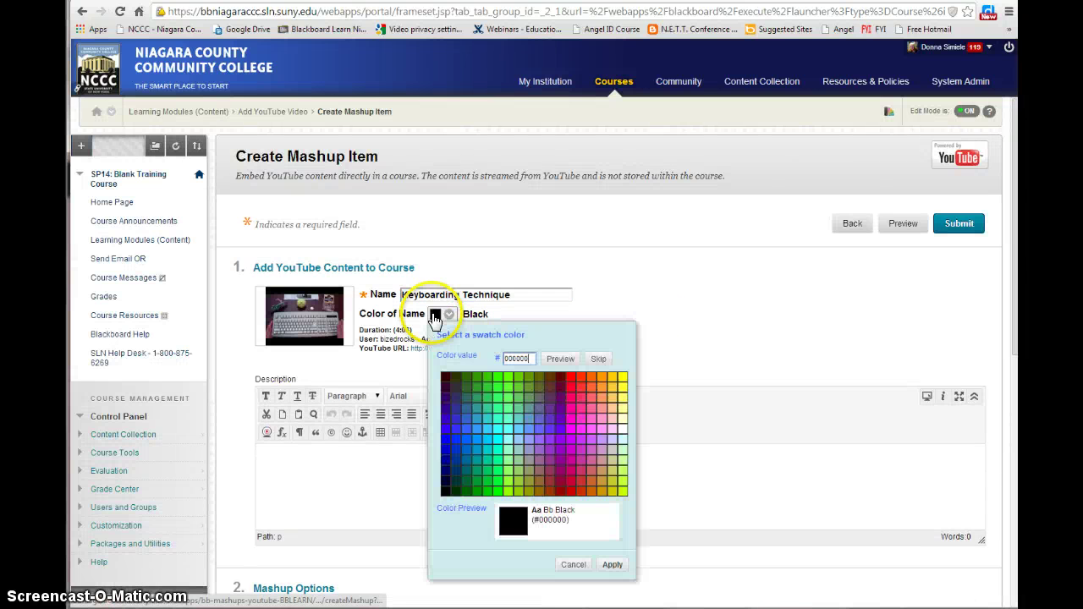
pyautogui.click(447, 414)
pyautogui.click(611, 565)
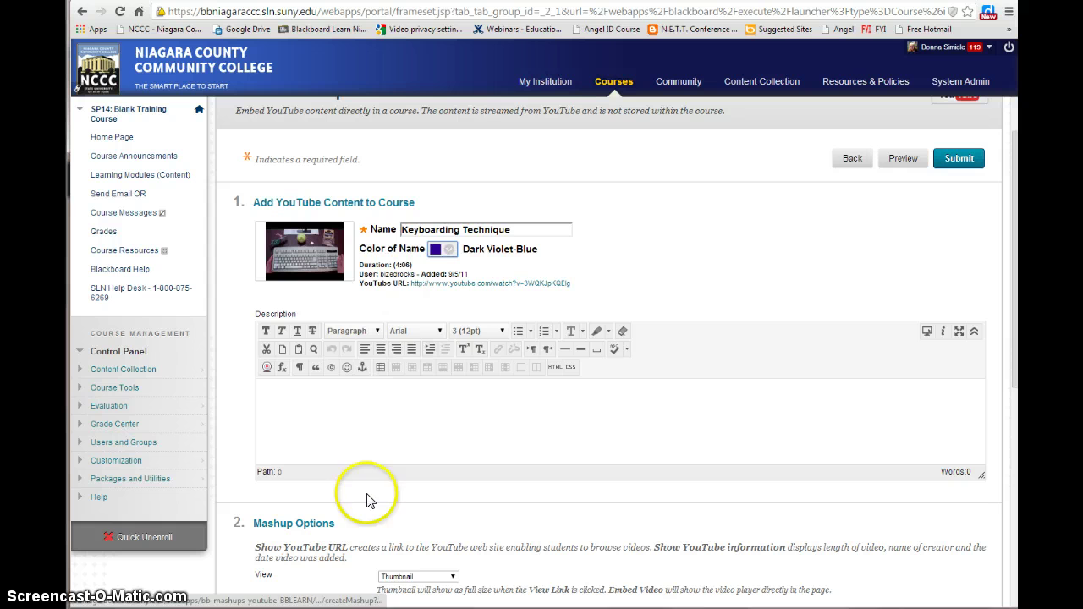
# Step: Enter "Please Watch This Video!" as the mashup item's description
pyautogui.click(346, 398)
pyautogui.write('Please')
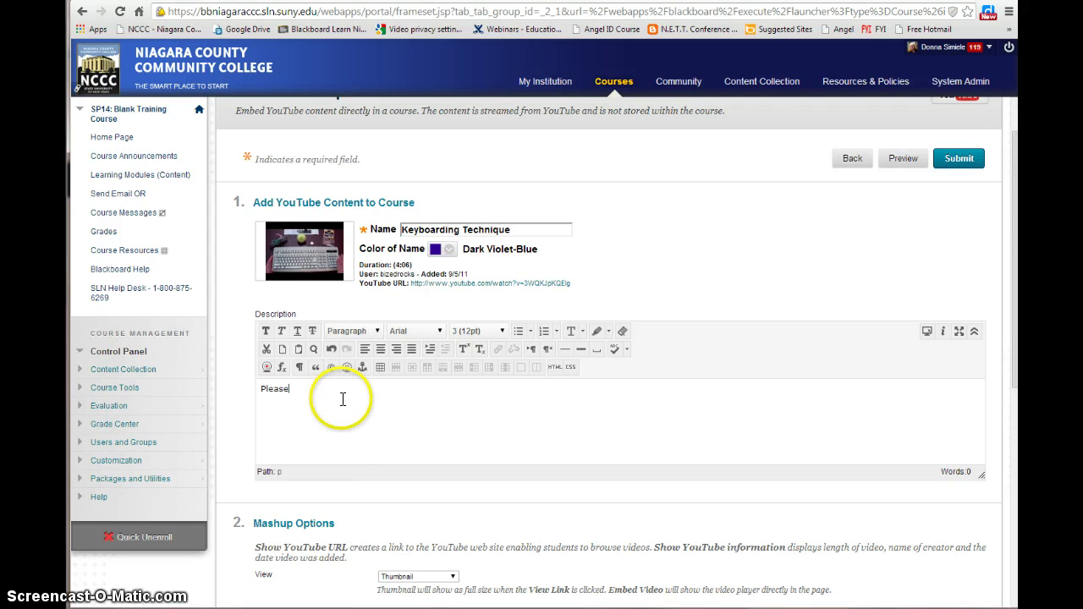
pyautogui.write(' Vide')
pyautogui.press('BackSpace')
pyautogui.press('BackSpace')
pyautogui.write('o!')
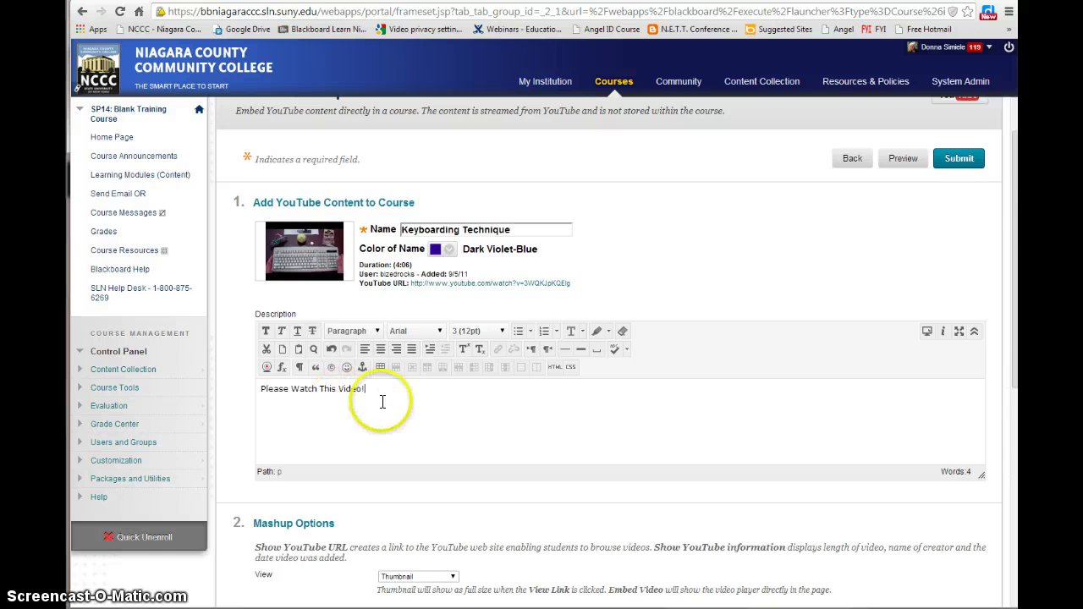
# Step: Keep the mashup view as Thumbnail and set Show YouTube URL to Yes
pyautogui.scroll(-3, 564, 435)
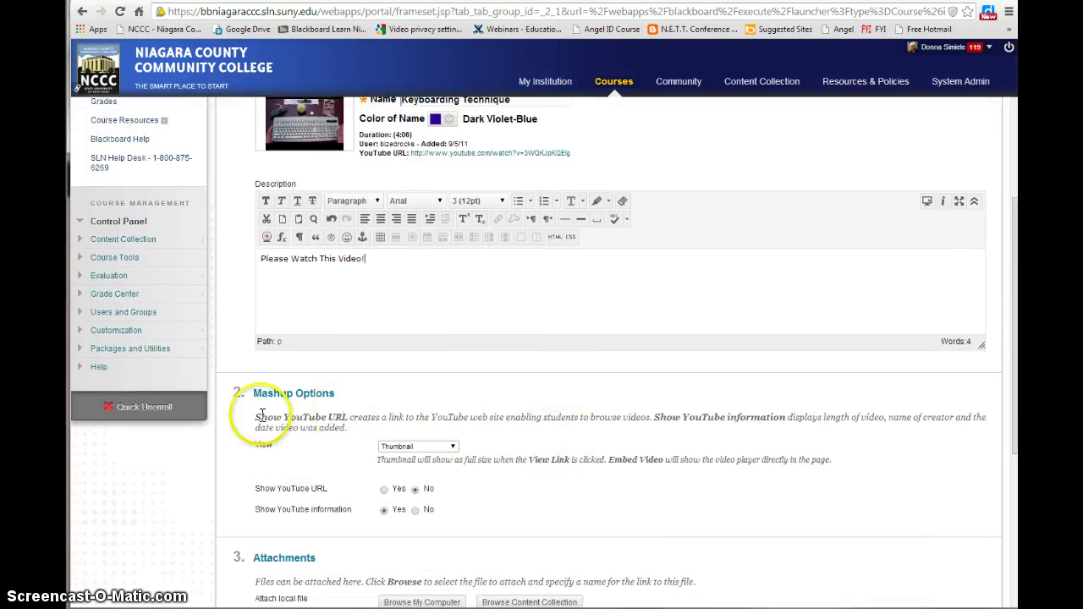
pyautogui.click(451, 447)
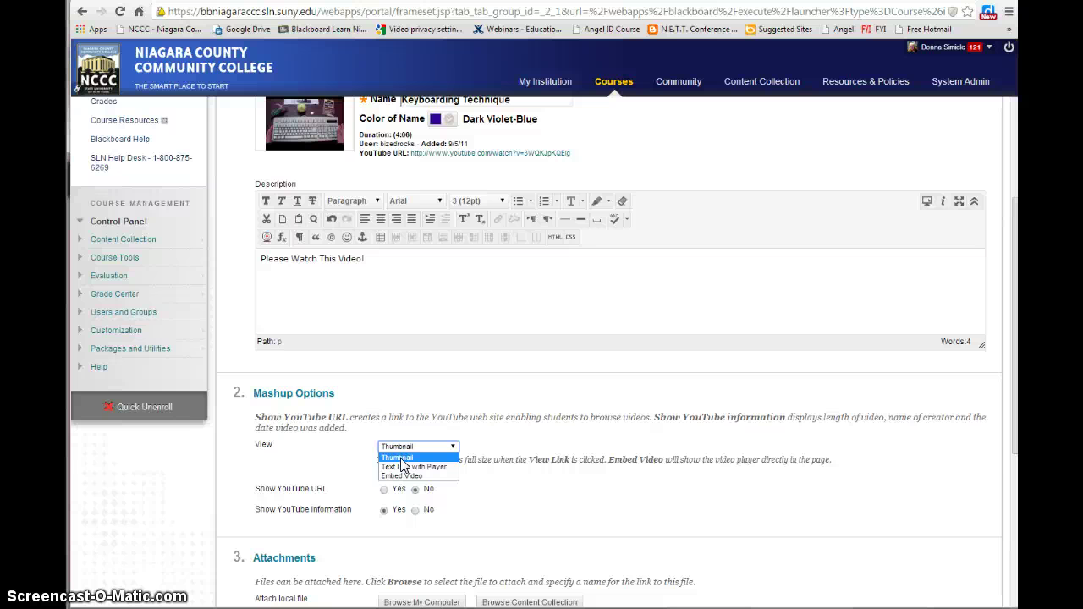
pyautogui.click(551, 503)
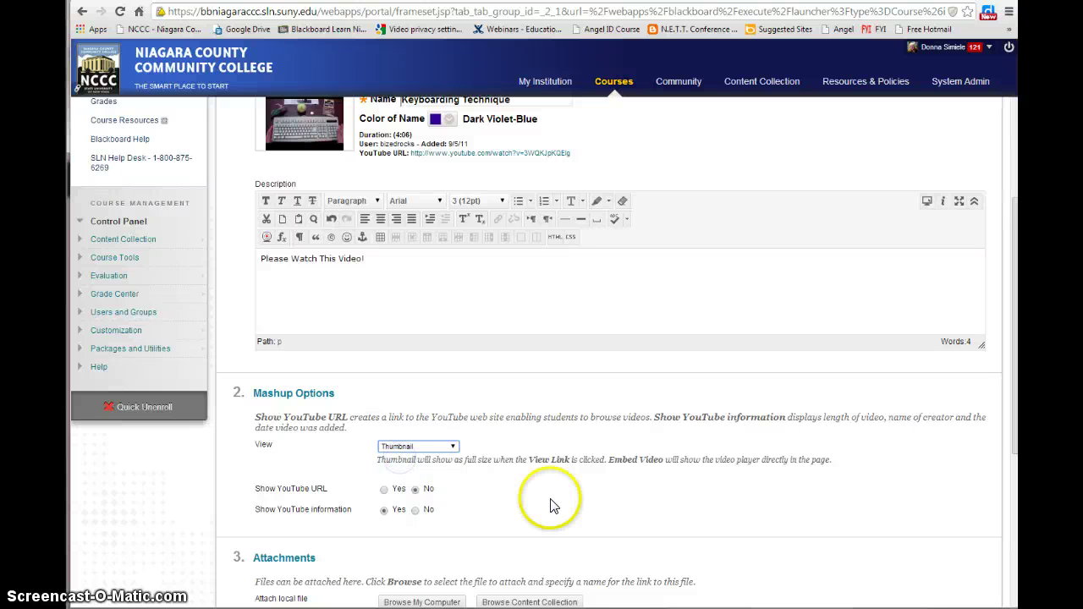
pyautogui.click(364, 504)
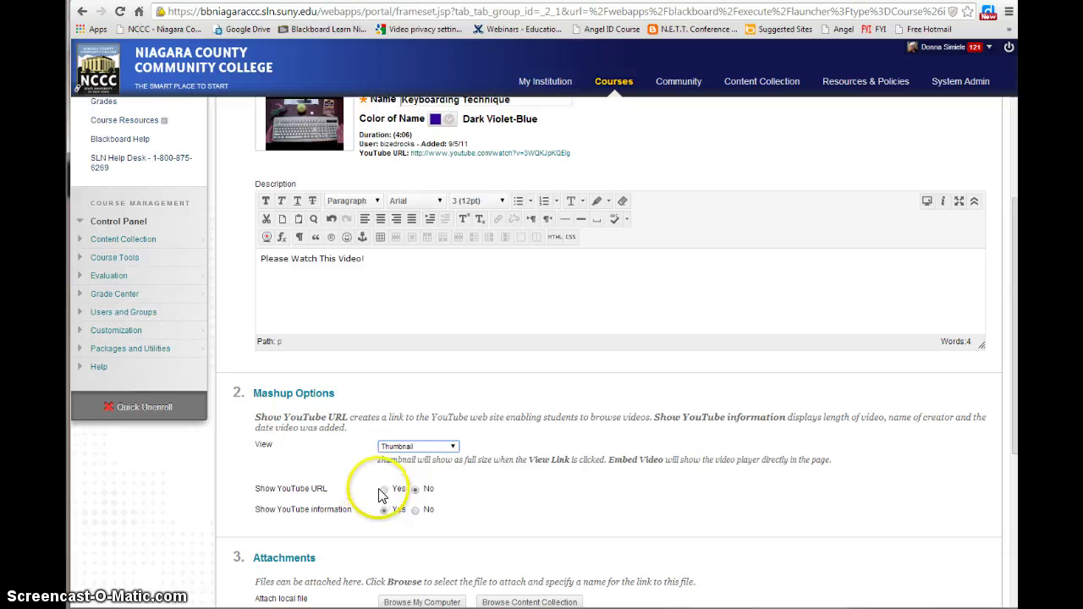
pyautogui.click(384, 490)
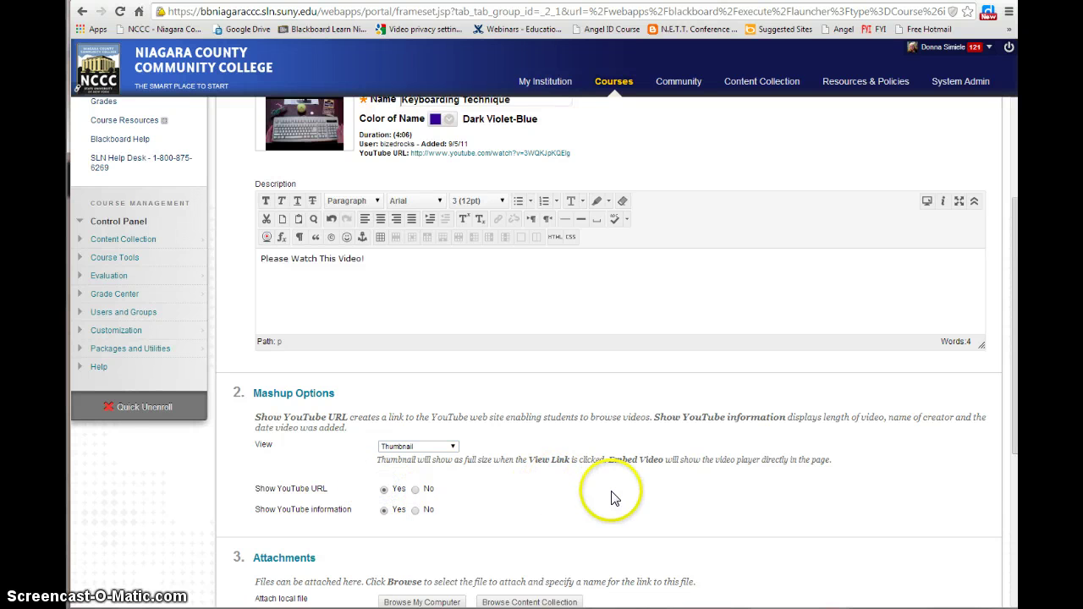
# Step: Turn on tracking of the number of views for the Keyboarding Technique mashup and submit it
pyautogui.scroll(-1, 615, 493)
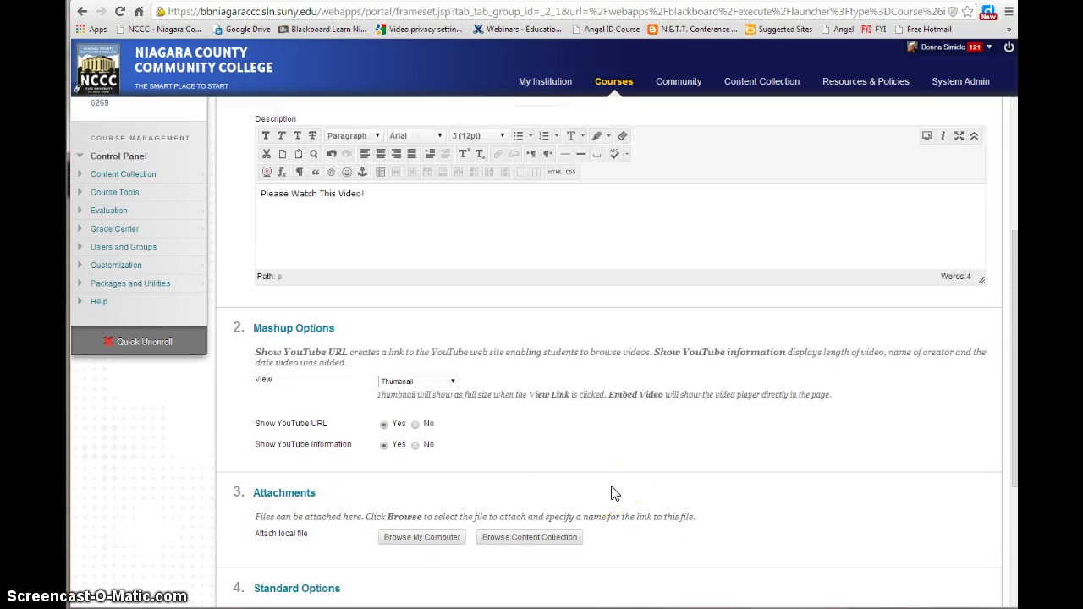
pyautogui.scroll(-1, 614, 493)
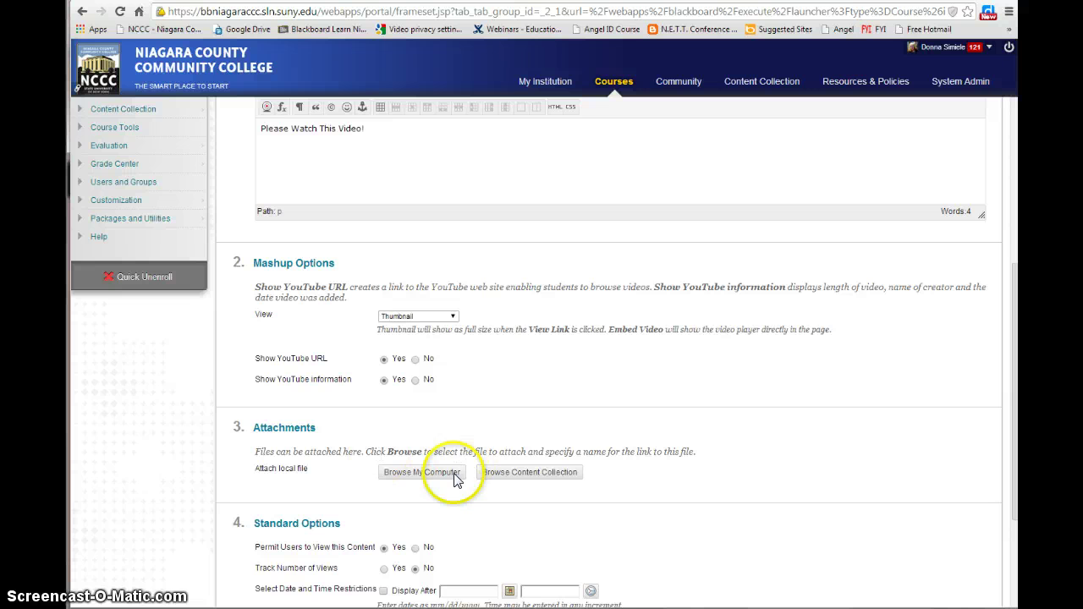
pyautogui.scroll(-1, 699, 495)
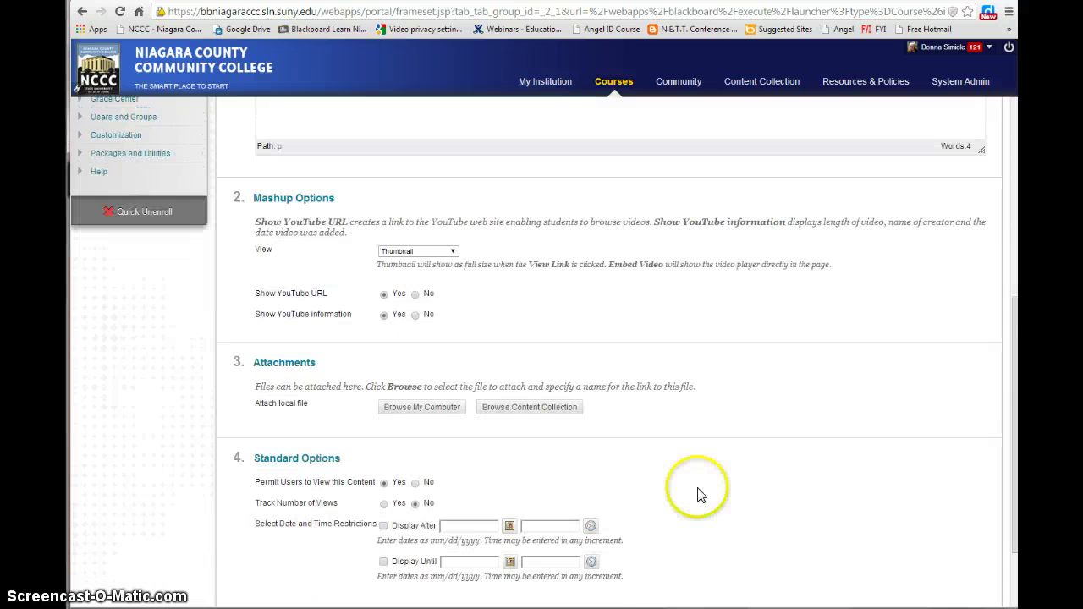
pyautogui.scroll(-1, 699, 495)
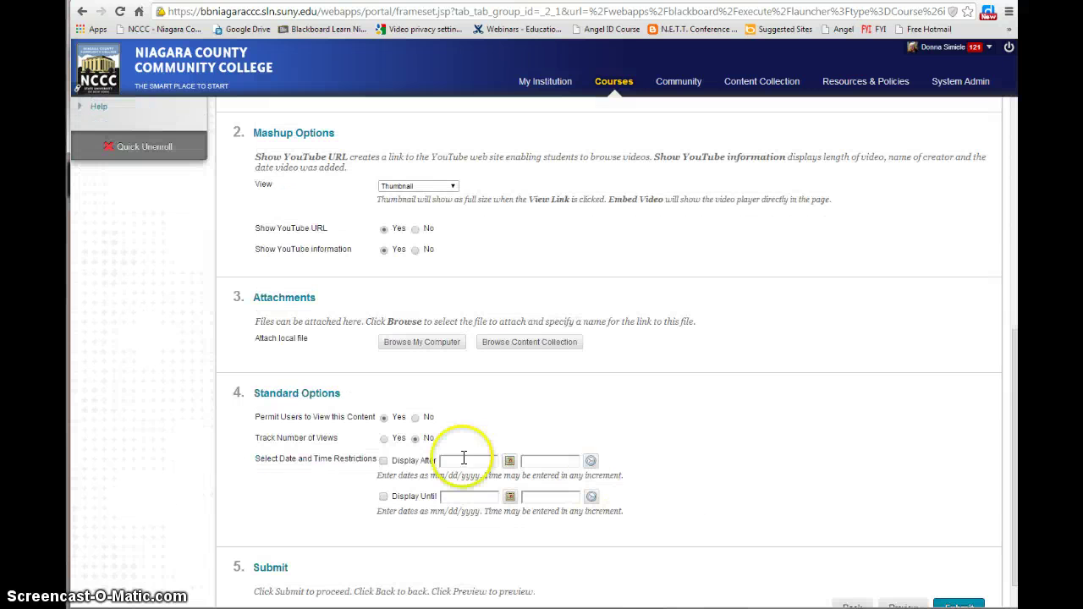
pyautogui.click(384, 440)
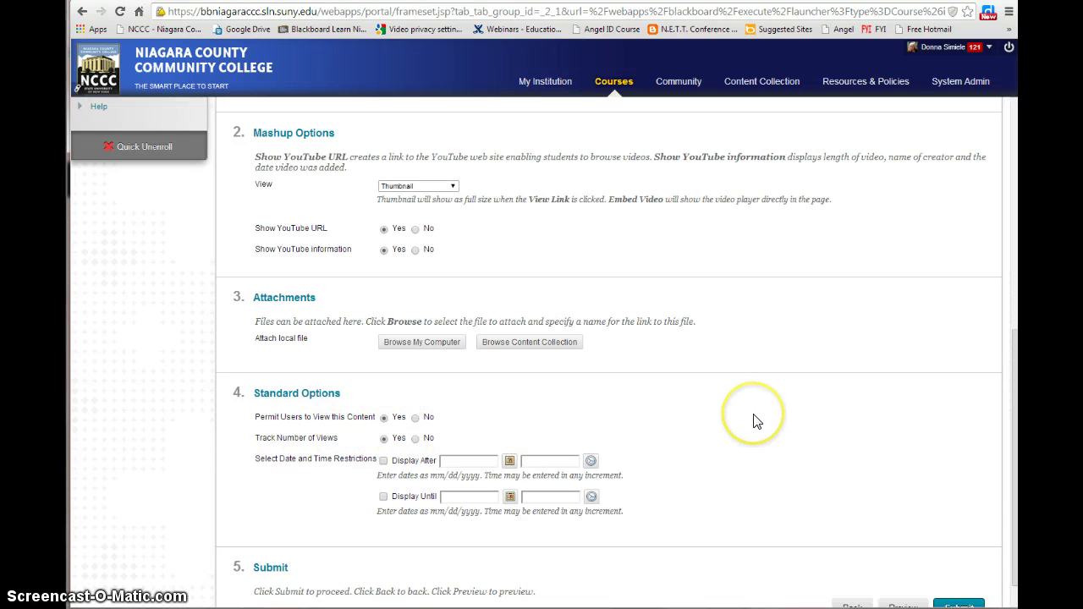
pyautogui.scroll(-1, 756, 422)
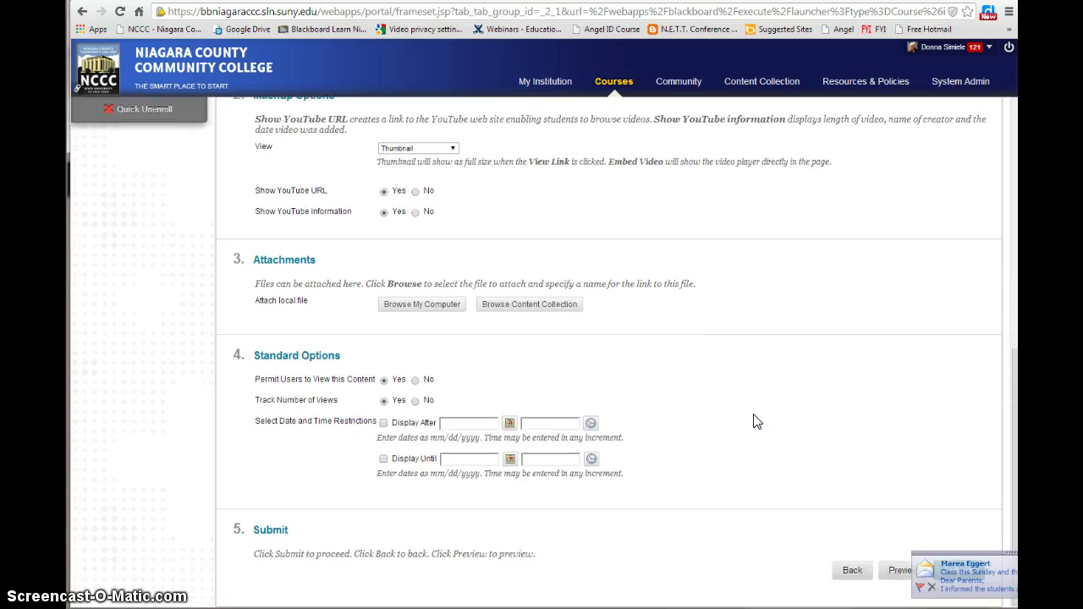
pyautogui.click(789, 504)
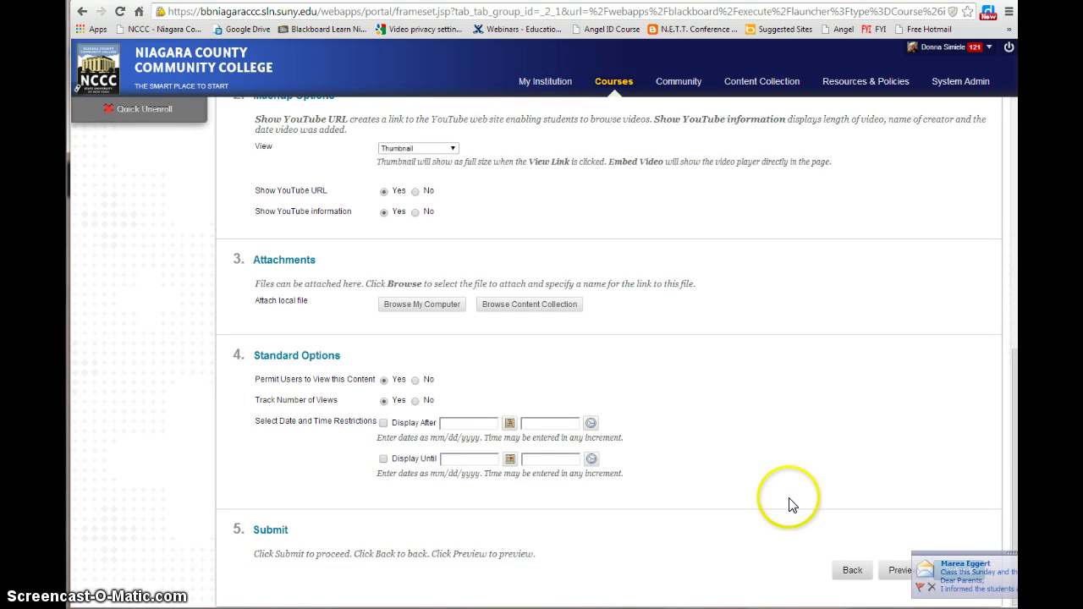
pyautogui.click(959, 572)
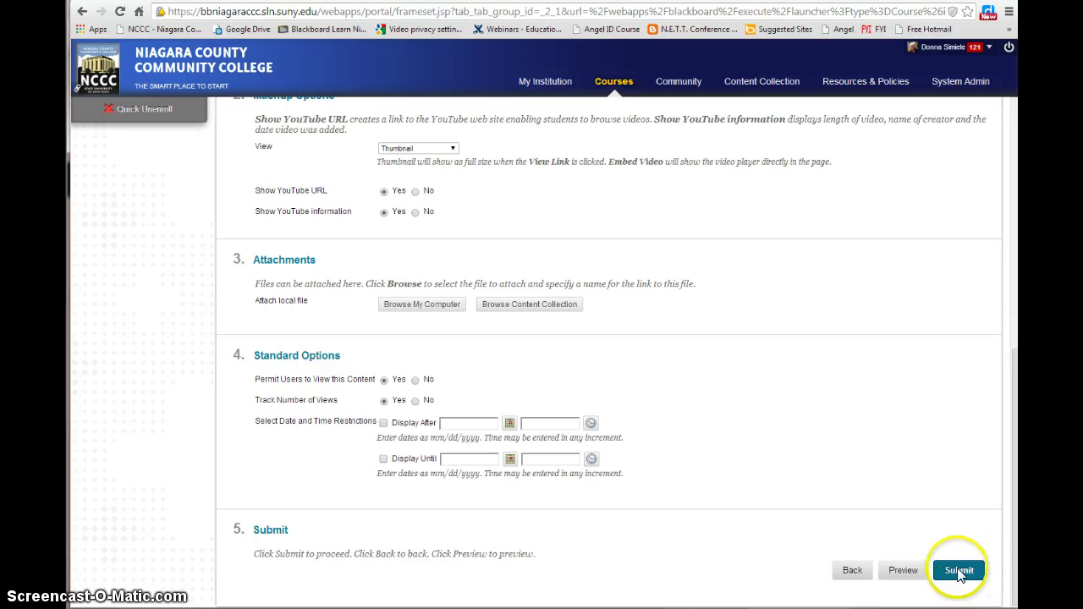
pyautogui.click(875, 428)
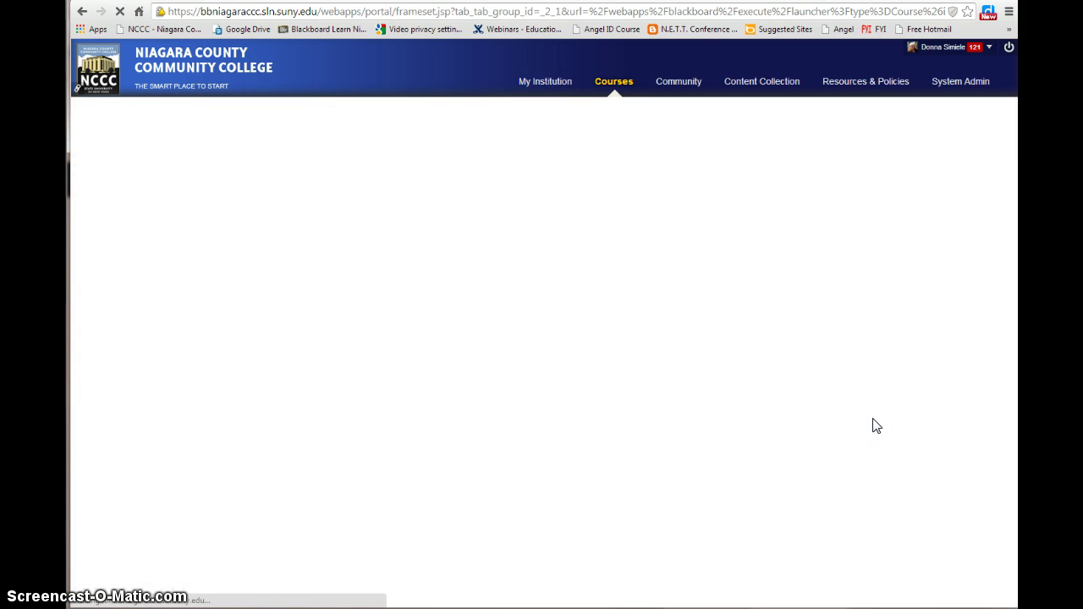
# Step: Preview the Keyboarding Technique video from its thumbnail in the content list and close the player
pyautogui.click(660, 423)
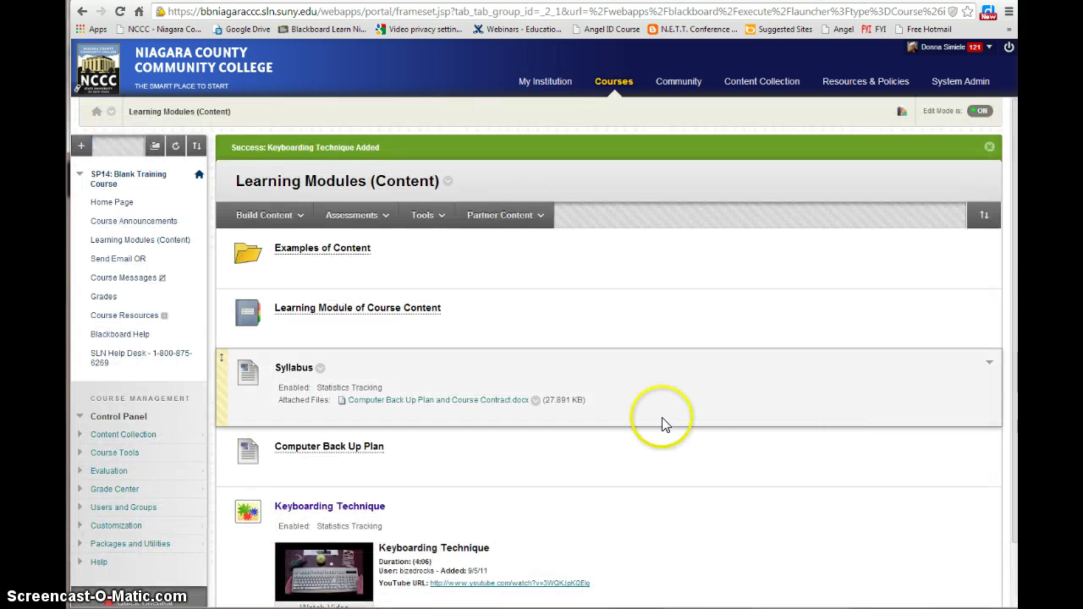
pyautogui.scroll(-1, 667, 431)
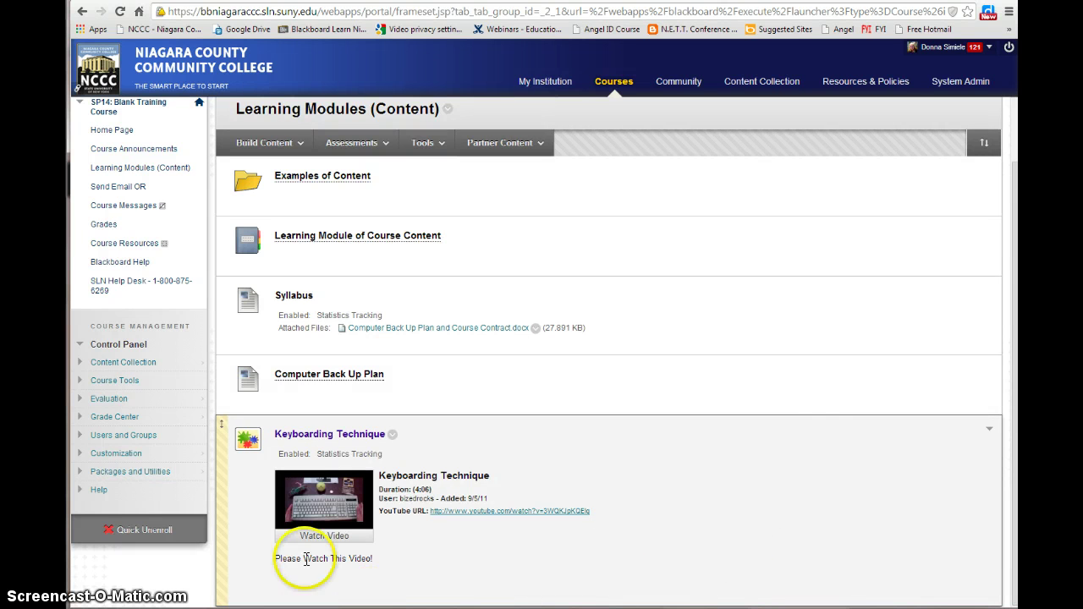
pyautogui.click(318, 528)
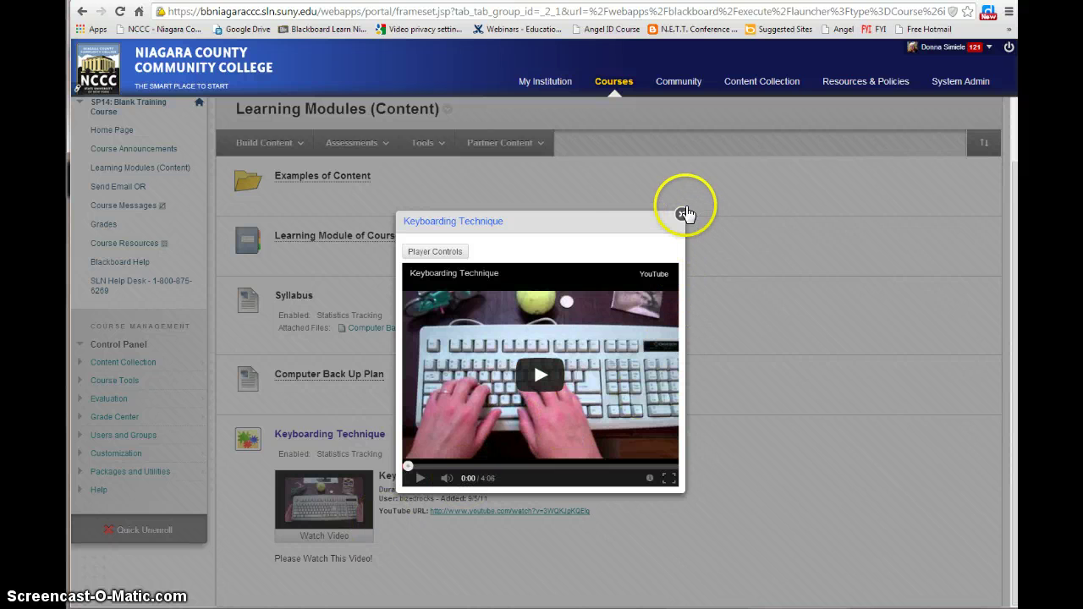
pyautogui.click(684, 214)
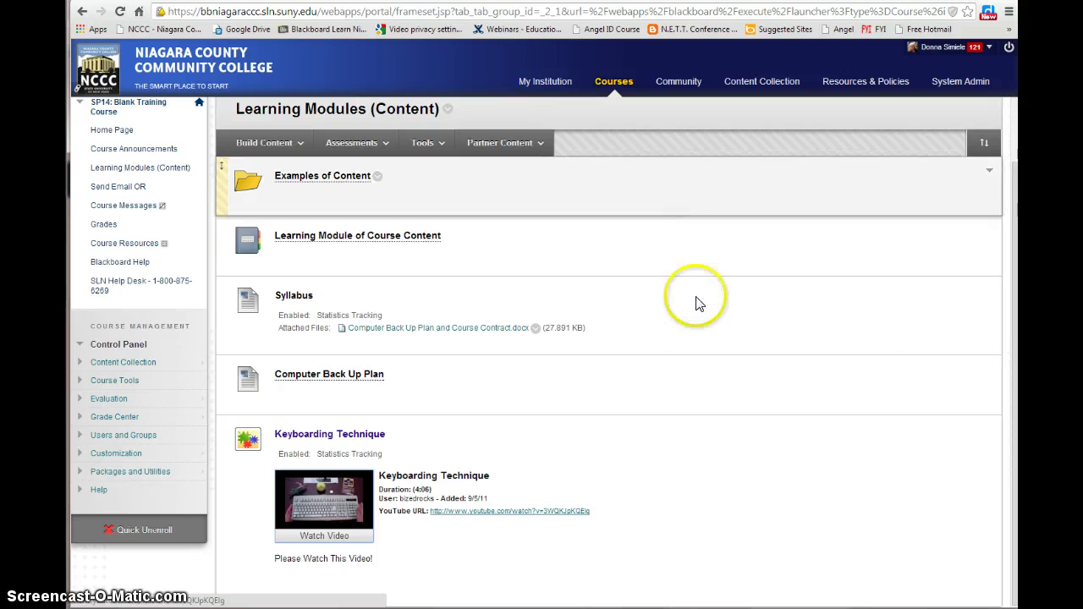
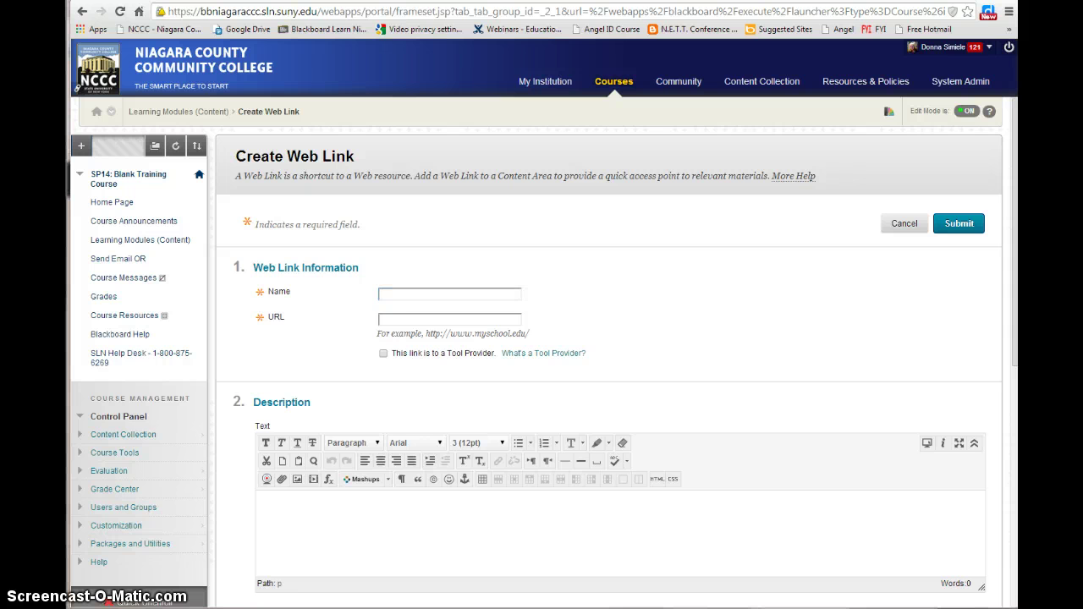
# Step: Switch to the YouTube window, copy the share link of "How To Create a Test in Blackboard Learn" and paste it as the web link's URL
pyautogui.hotkey('alt', 'Tab')
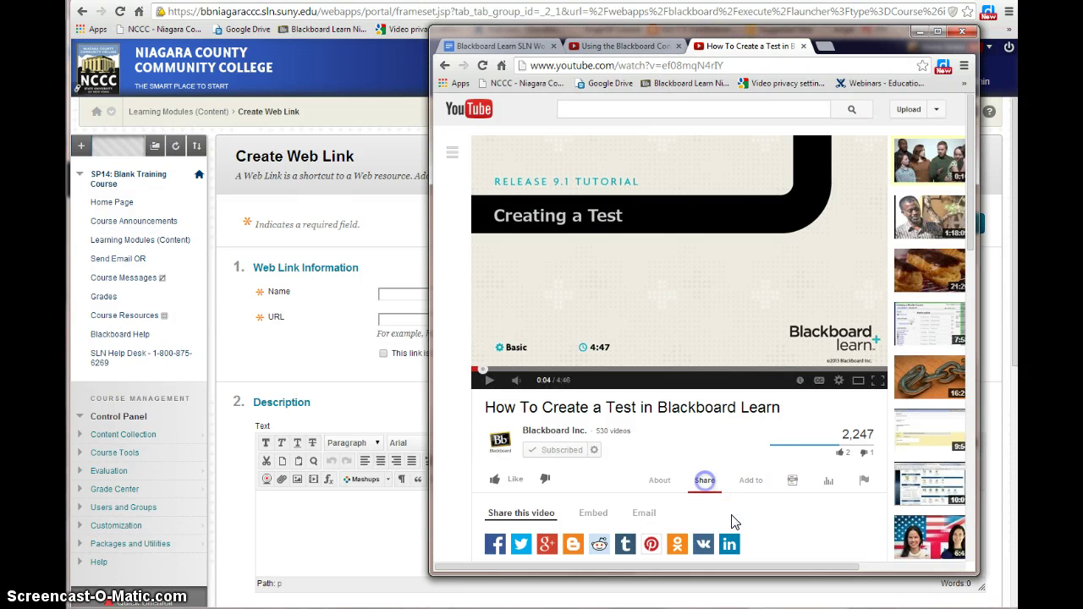
pyautogui.scroll(-3, 762, 508)
pyautogui.click(620, 444)
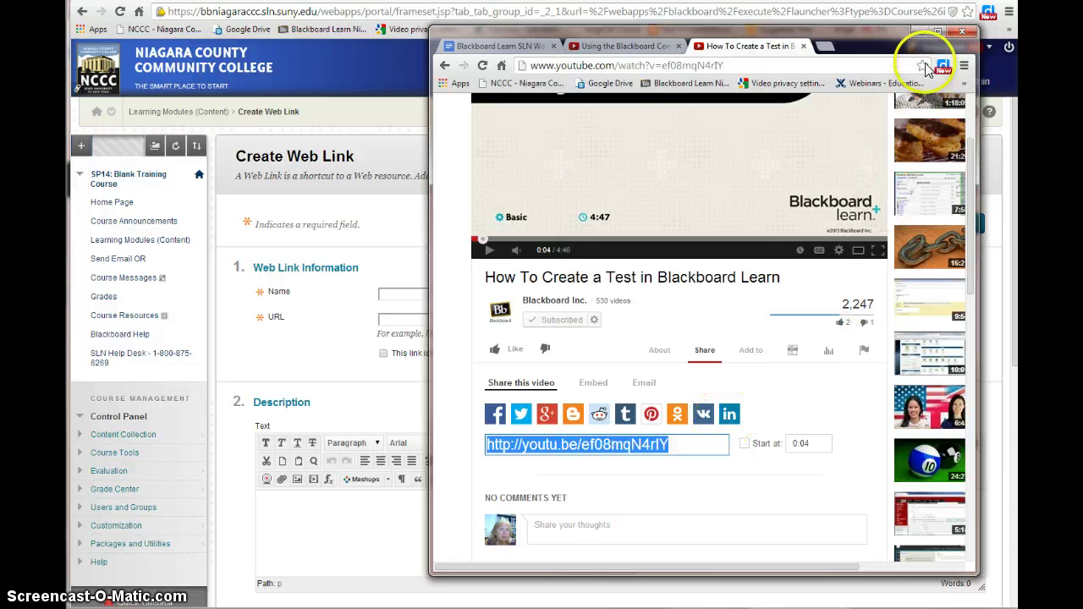
pyautogui.click(920, 32)
pyautogui.click(396, 320)
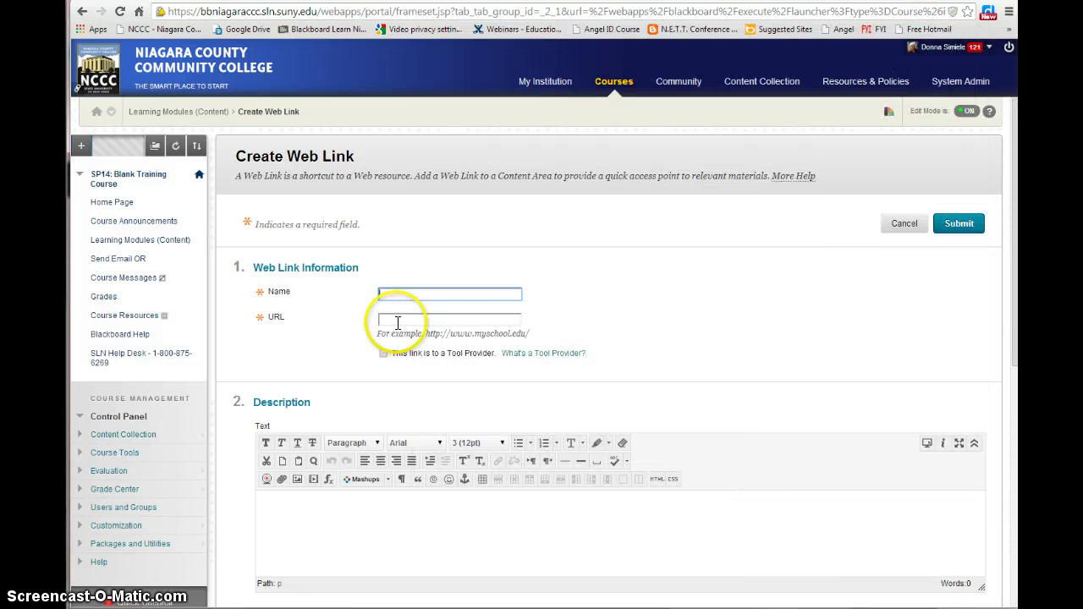
# Step: Name the web link "How To Video for Blackboard", enter "Click on Link to View This Video." as its description and submit it
pyautogui.click(397, 295)
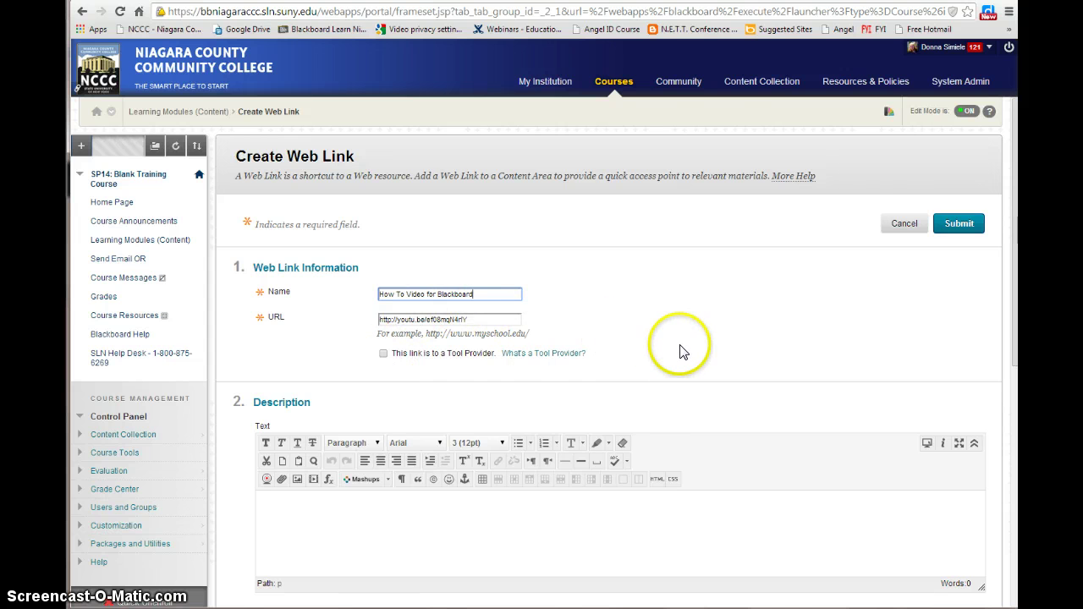
pyautogui.scroll(-2, 683, 352)
pyautogui.scroll(-2, 684, 352)
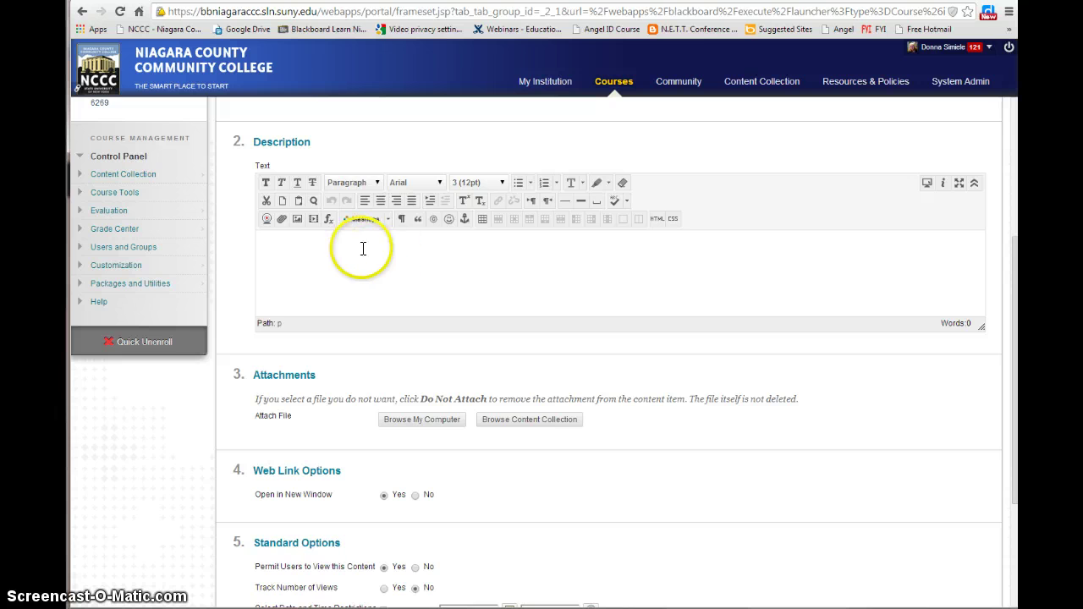
pyautogui.scroll(2, 443, 293)
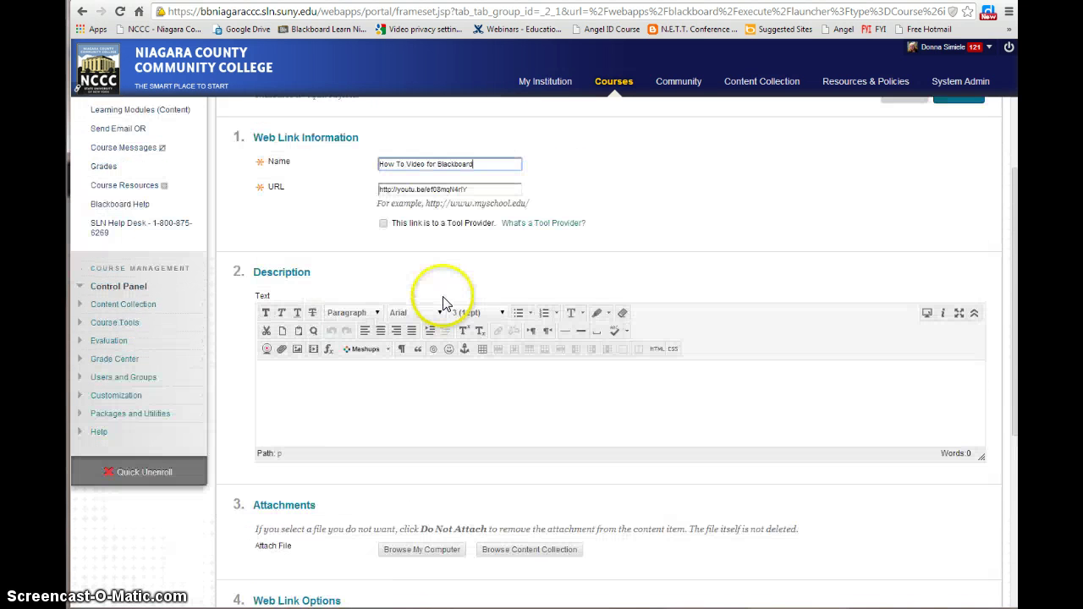
pyautogui.click(333, 381)
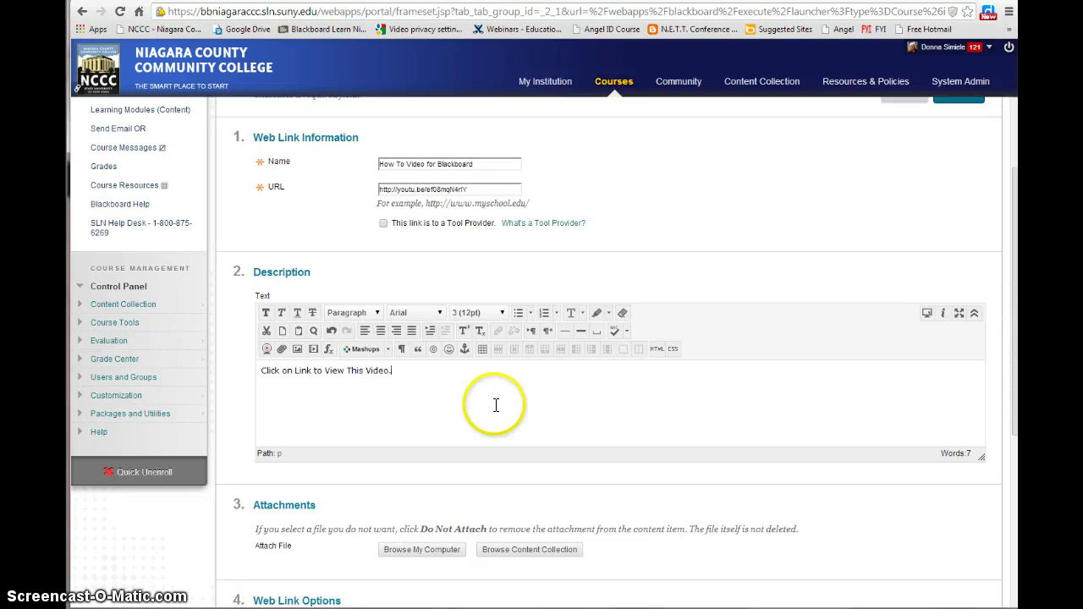
pyautogui.scroll(-4, 818, 440)
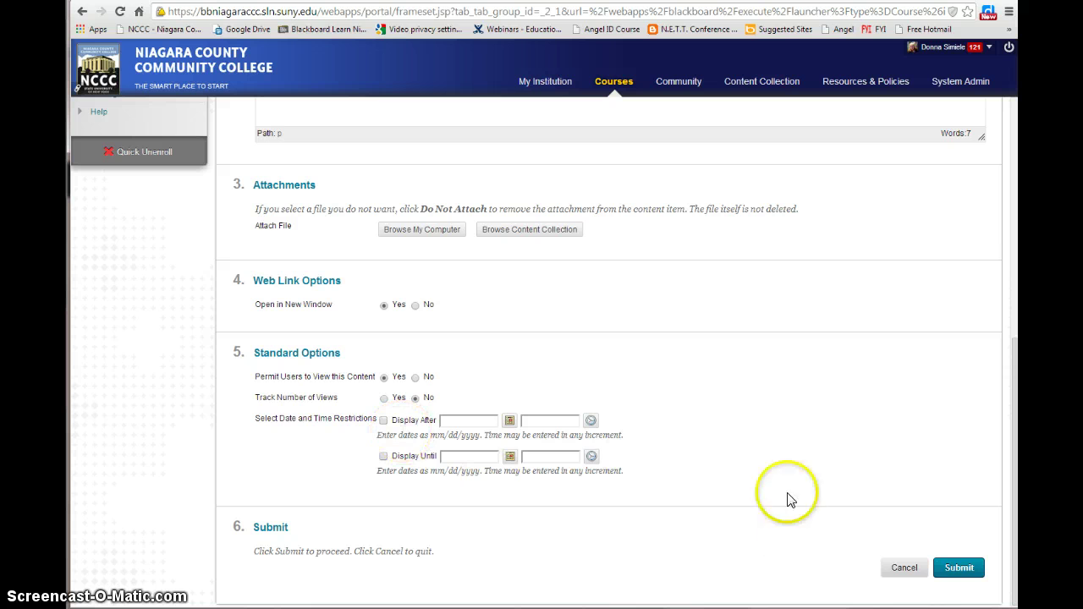
pyautogui.click(948, 573)
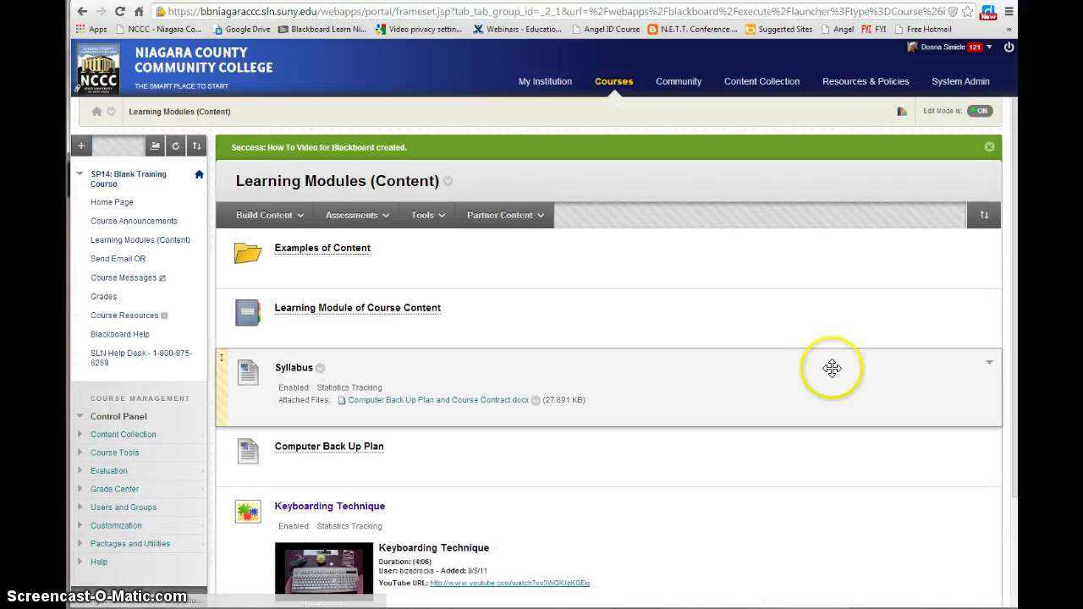
# Step: Test the How To Video for Blackboard link by opening it, pause the video and close its page
pyautogui.scroll(-2, 745, 389)
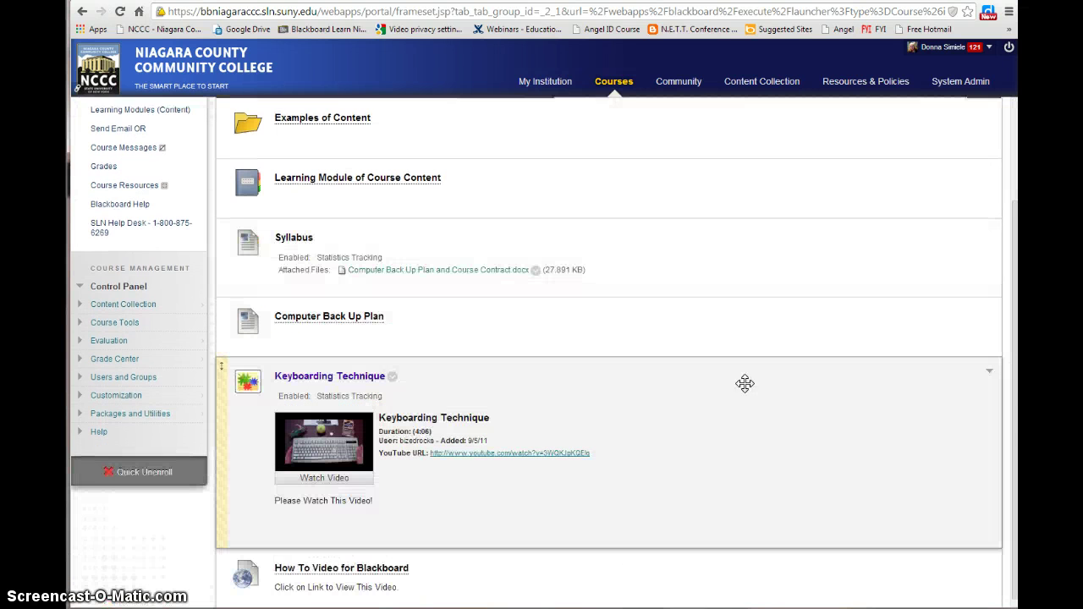
pyautogui.click(309, 562)
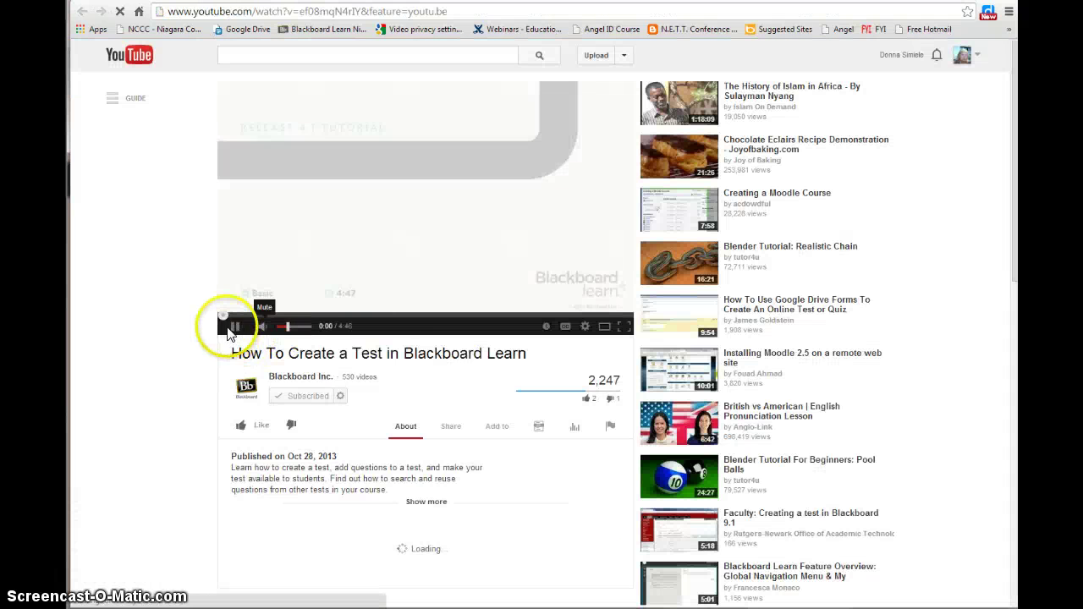
pyautogui.click(234, 330)
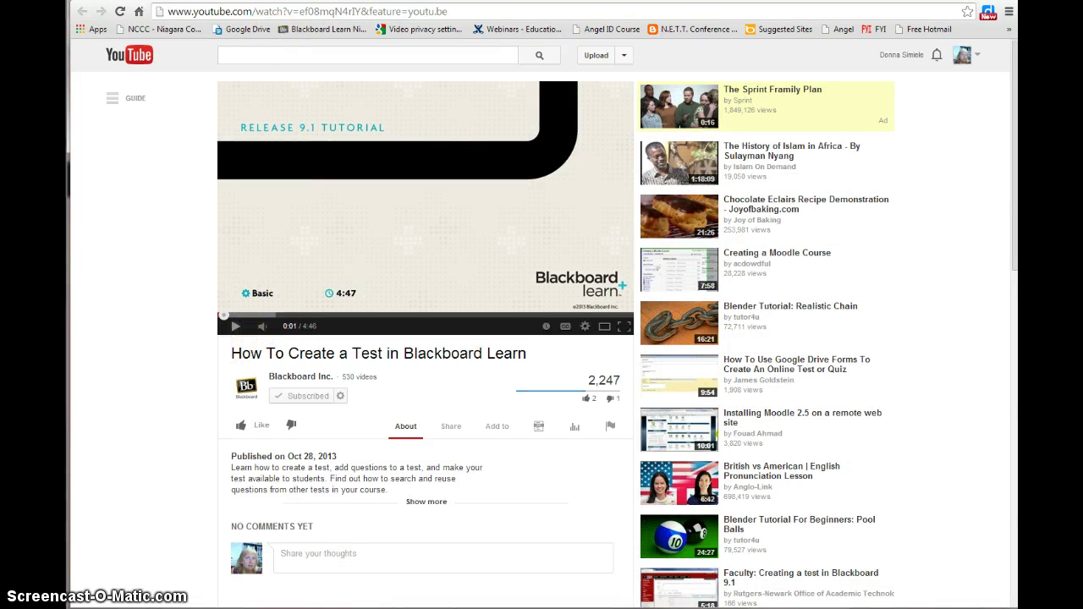
pyautogui.moveTo(314, 1); pyautogui.dragTo(316, 11)
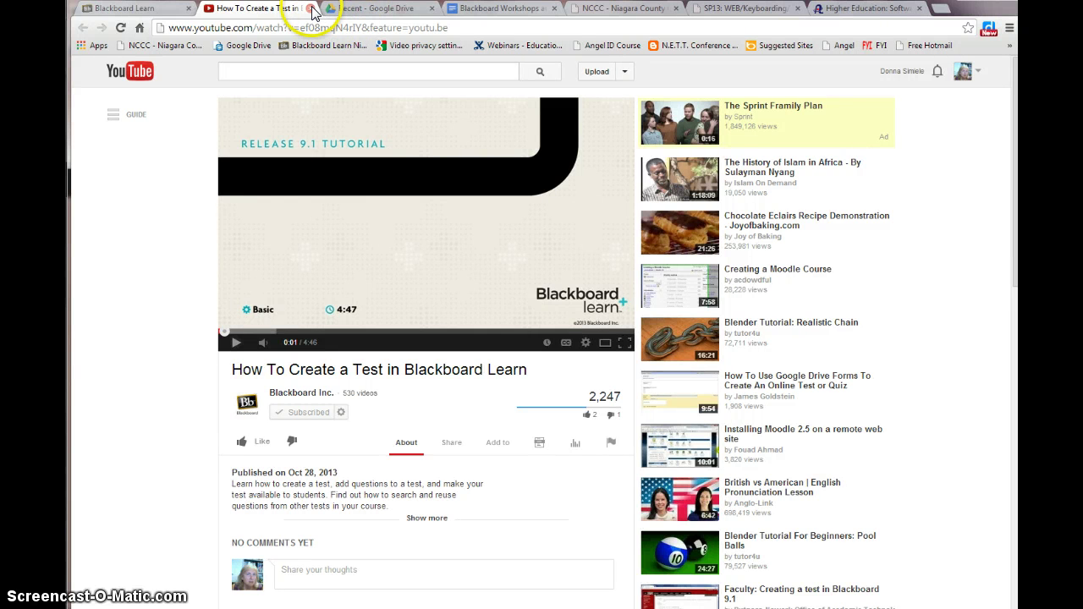
pyautogui.click(311, 8)
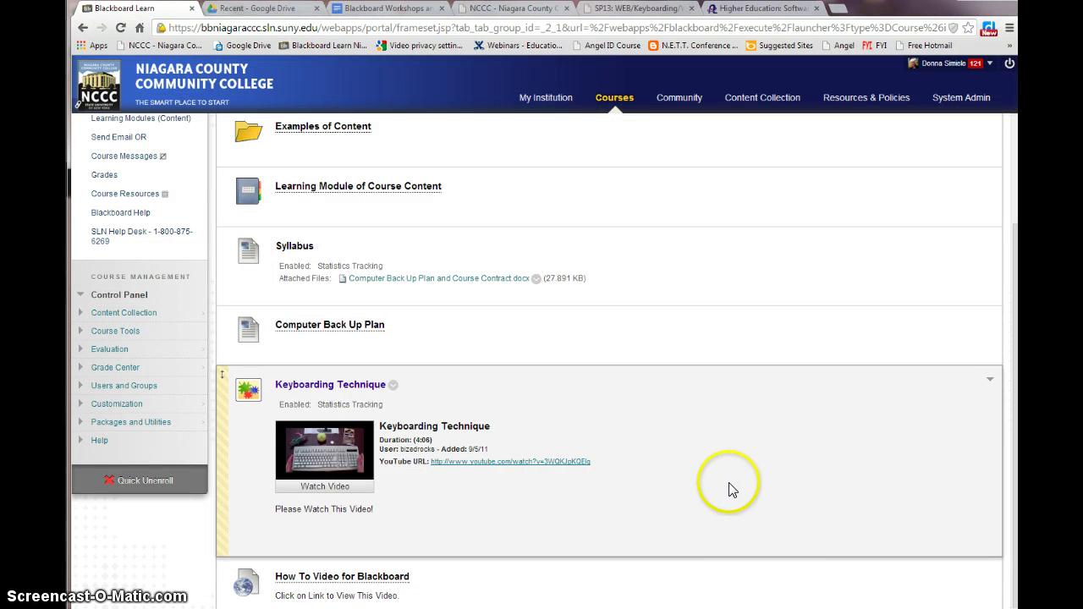
pyautogui.scroll(3, 736, 490)
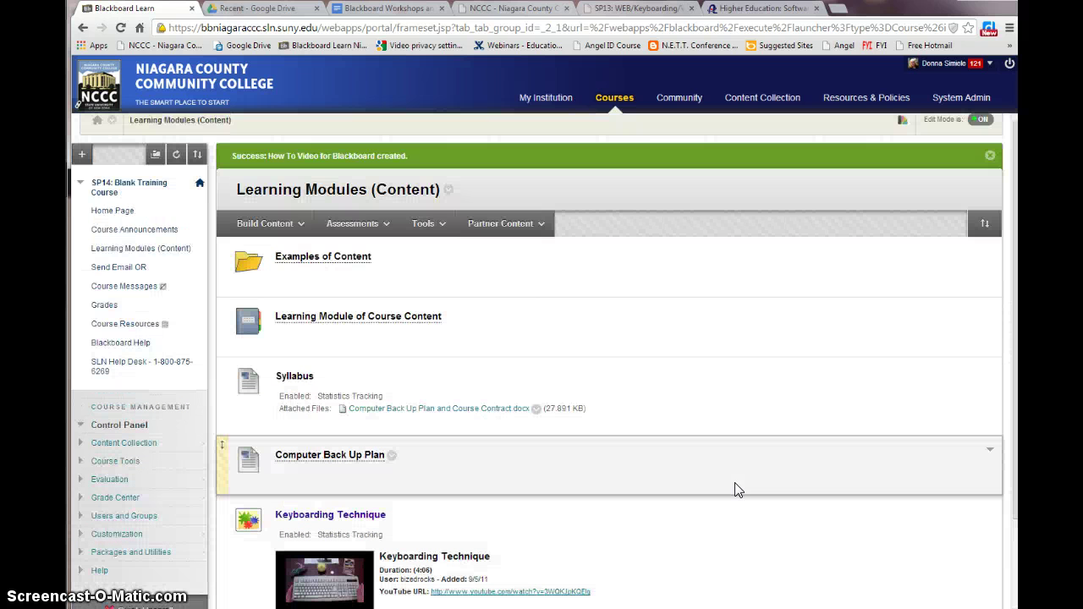
pyautogui.scroll(-1, 736, 490)
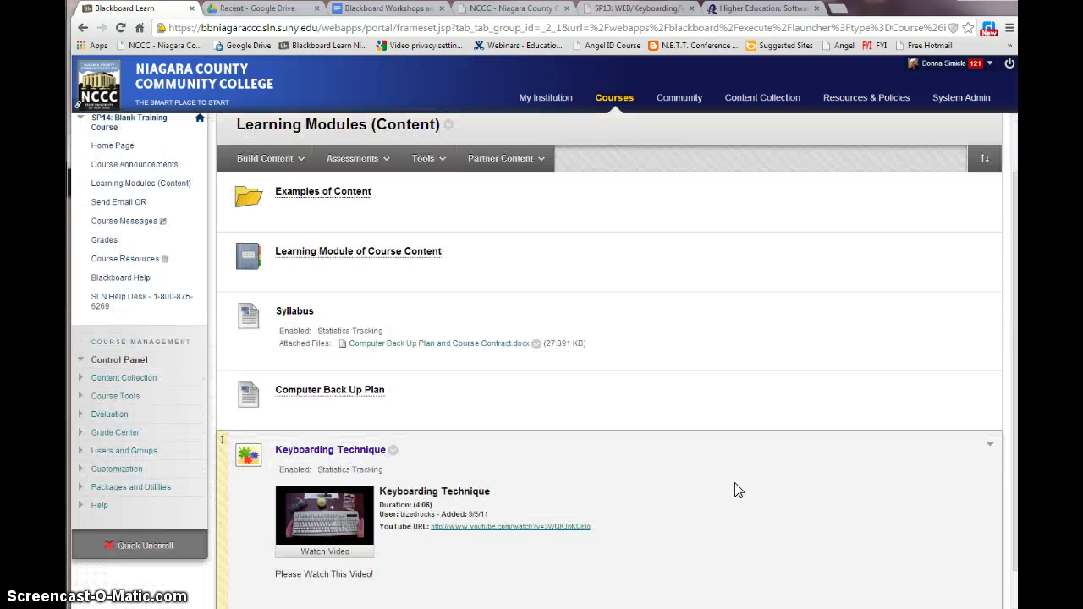
pyautogui.click(747, 484)
pyautogui.moveTo(756, 486); pyautogui.dragTo(381, 389)
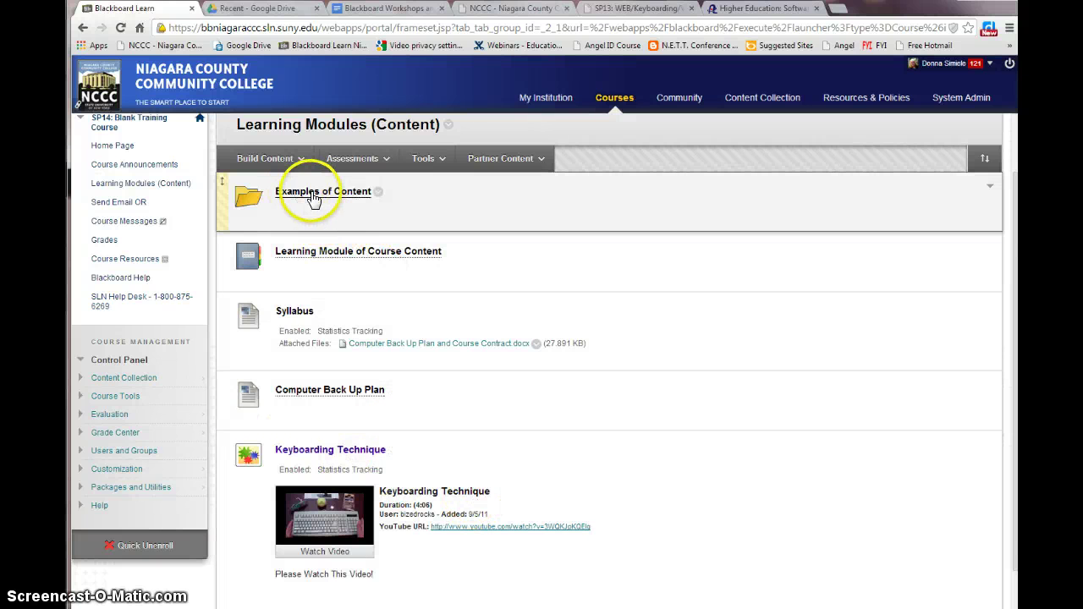
# Step: Move the Keyboarding Technique item into the Examples of Content folder of SP14: Blank Training Course
pyautogui.click(393, 451)
pyautogui.click(408, 341)
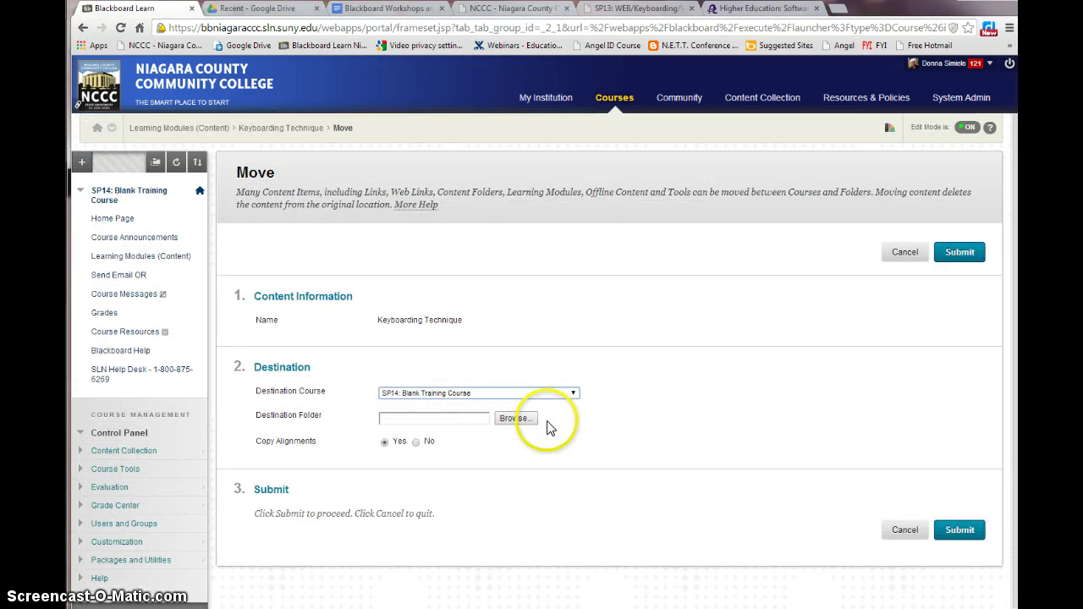
pyautogui.click(515, 418)
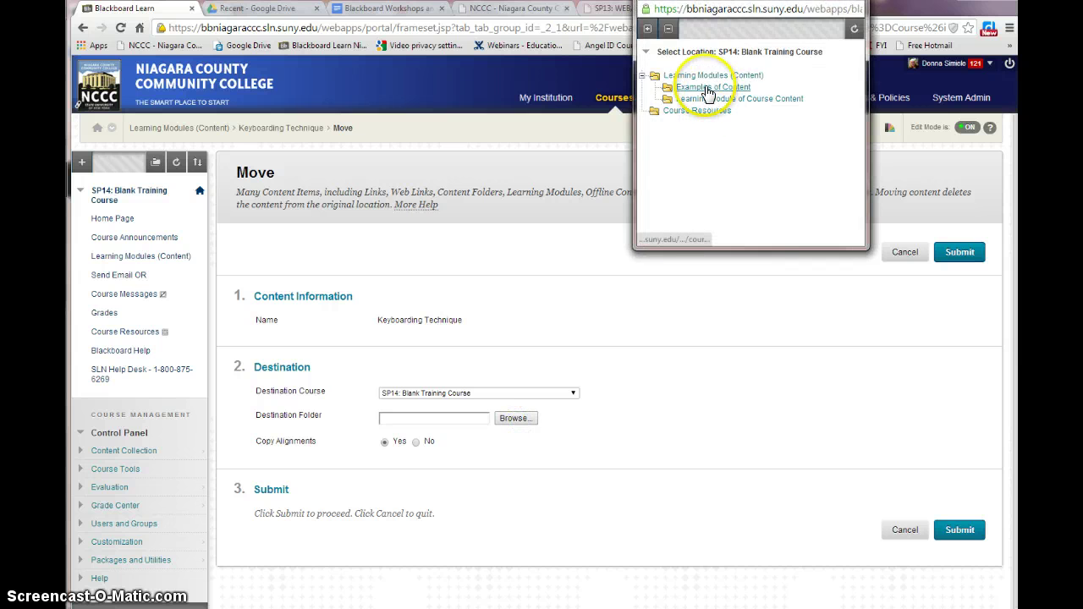
pyautogui.click(707, 89)
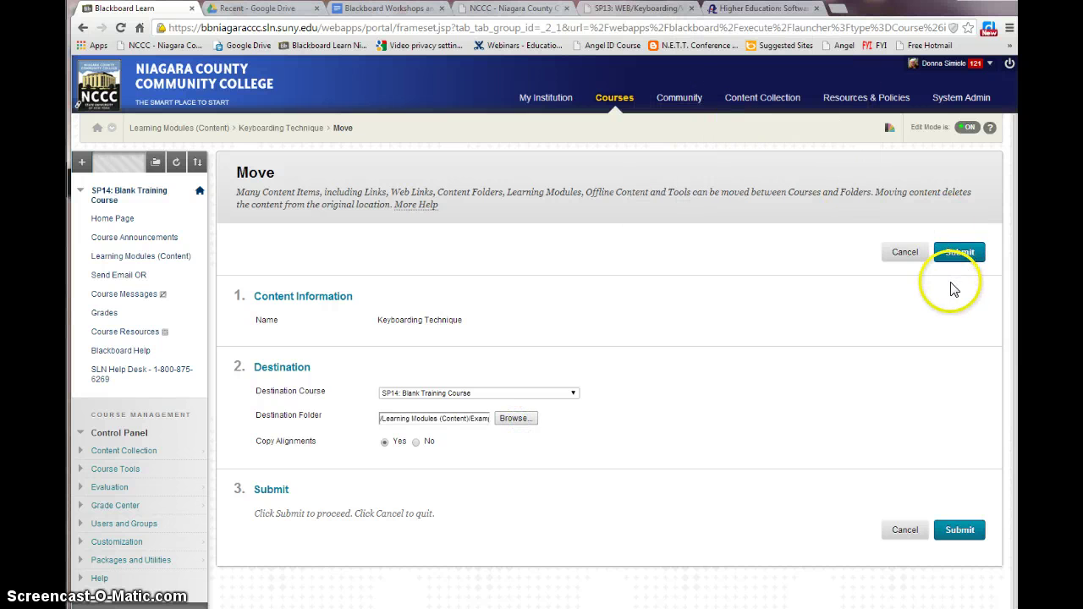
pyautogui.click(959, 255)
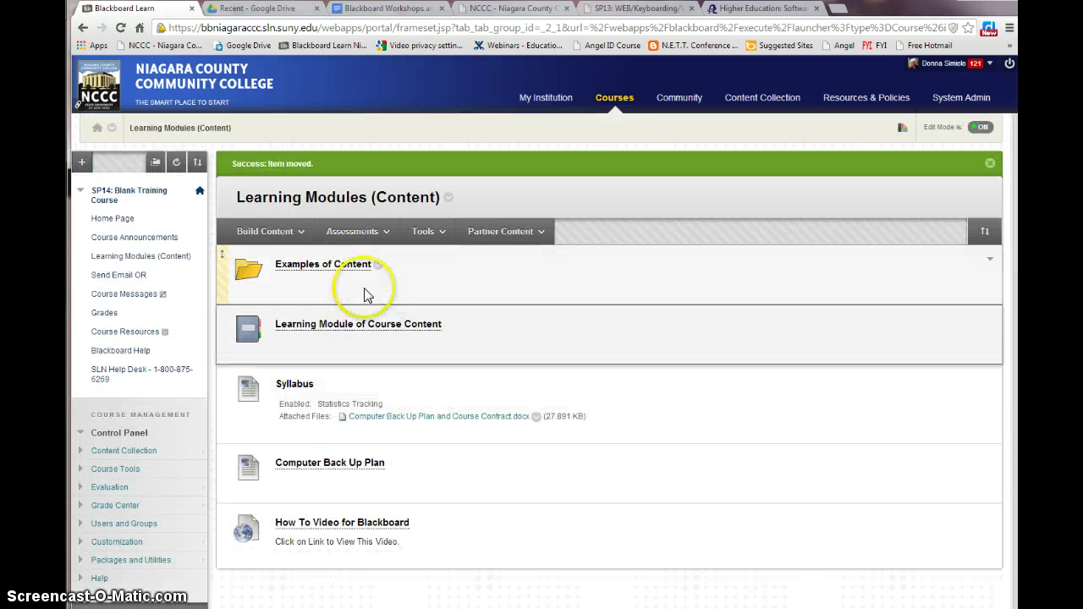
# Step: Delete the Syllabus item from the Learning Modules (Content) area and confirm the deletion
pyautogui.click(321, 385)
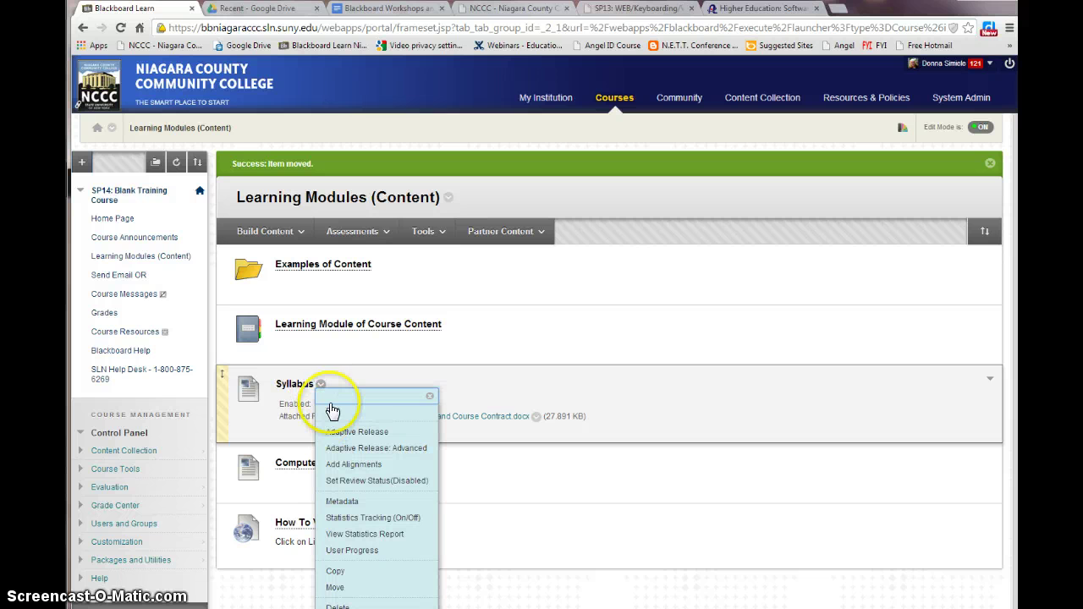
pyautogui.click(338, 605)
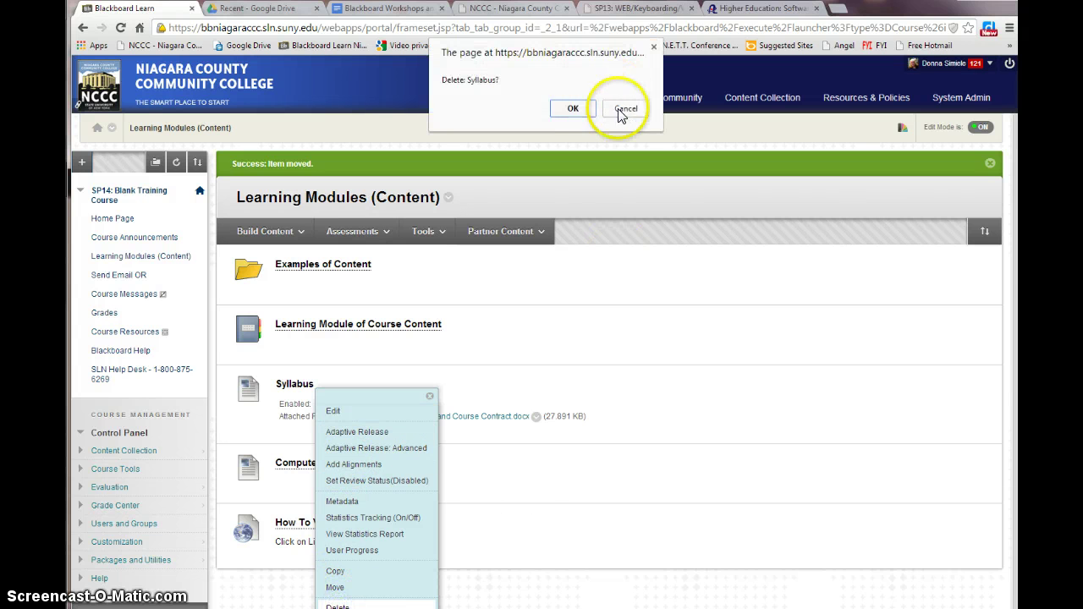
pyautogui.click(573, 109)
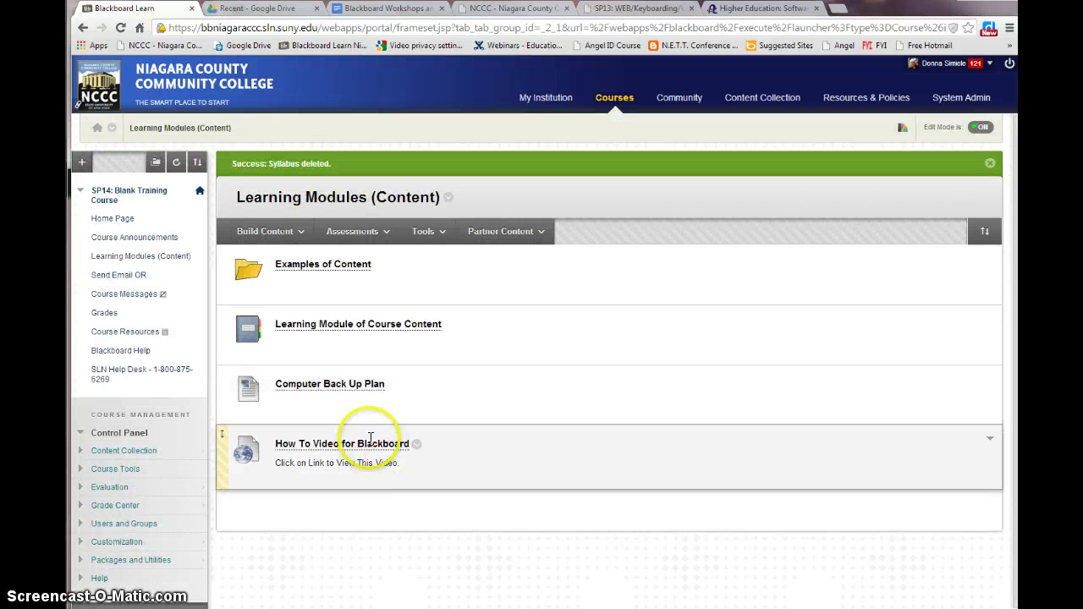
# Step: Open the Computer Back Up Plan page for editing, review its content and submit it without changes
pyautogui.moveTo(292, 407); pyautogui.dragTo(387, 383)
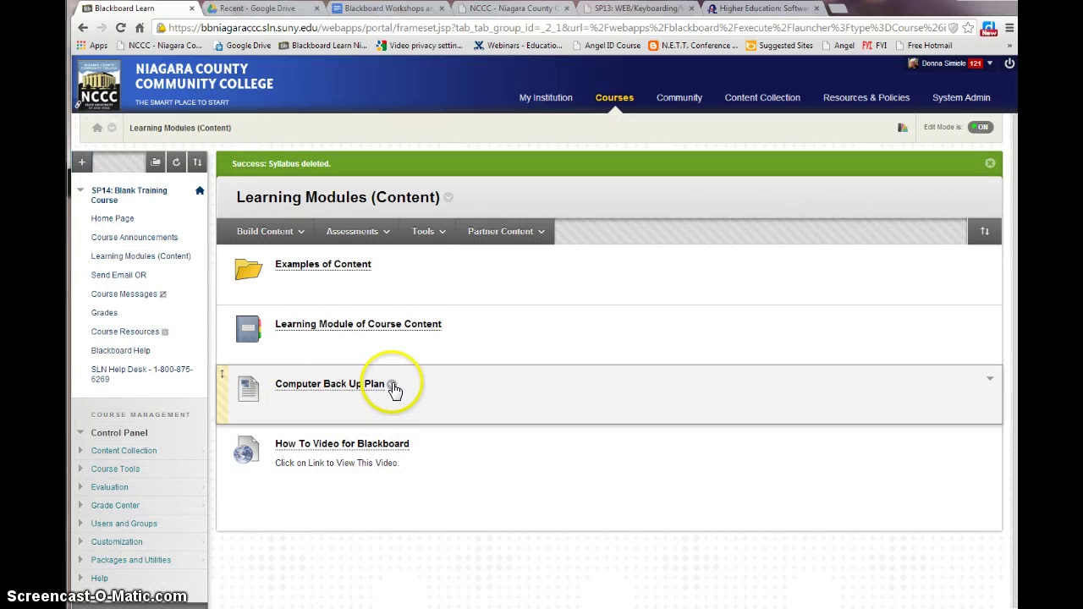
pyautogui.click(394, 389)
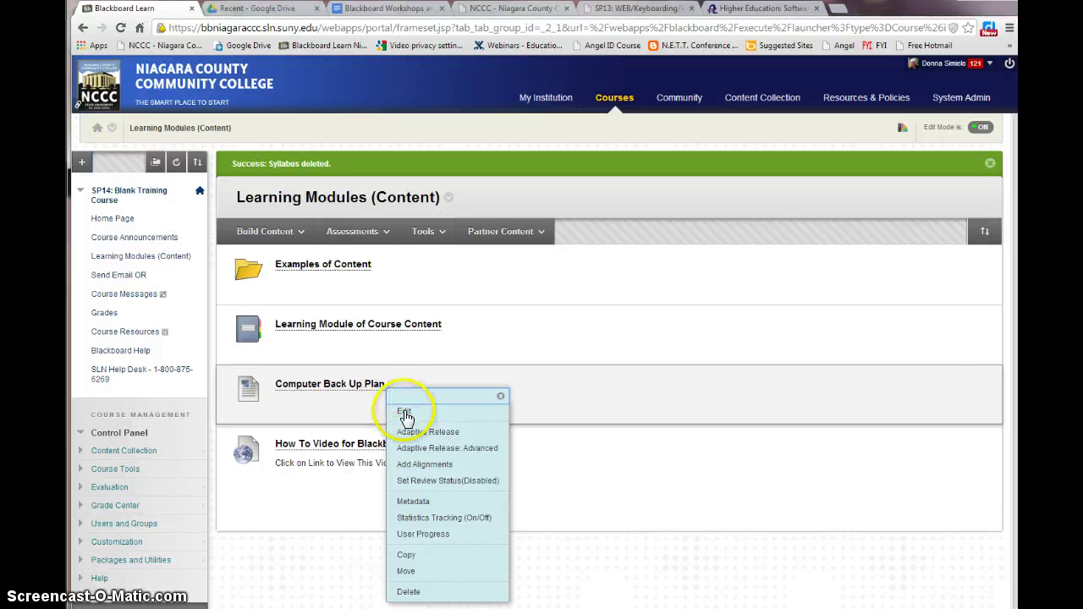
pyautogui.click(404, 412)
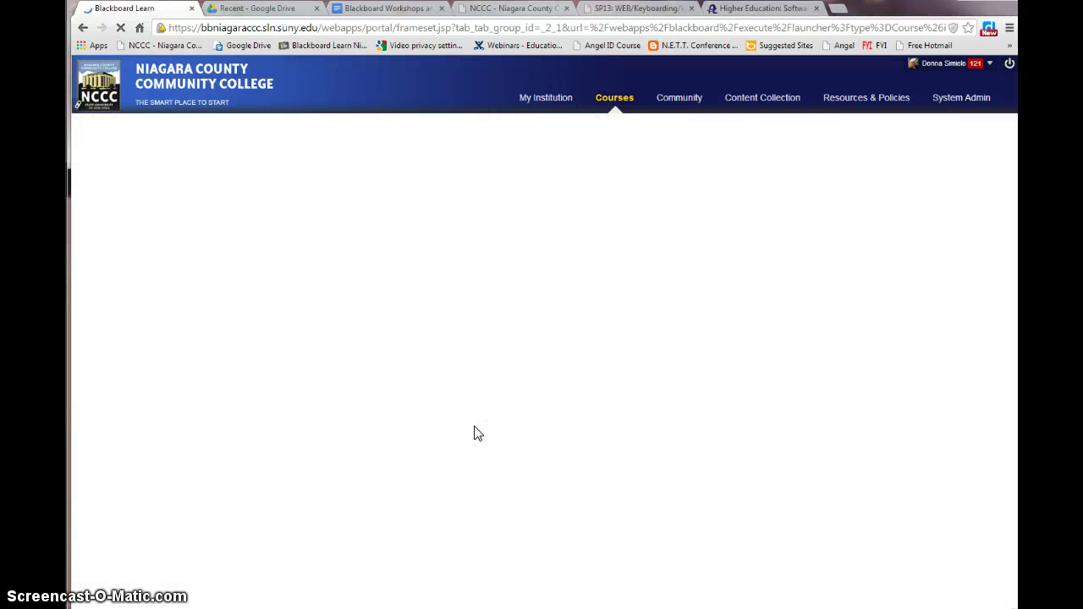
pyautogui.click(498, 420)
pyautogui.click(625, 481)
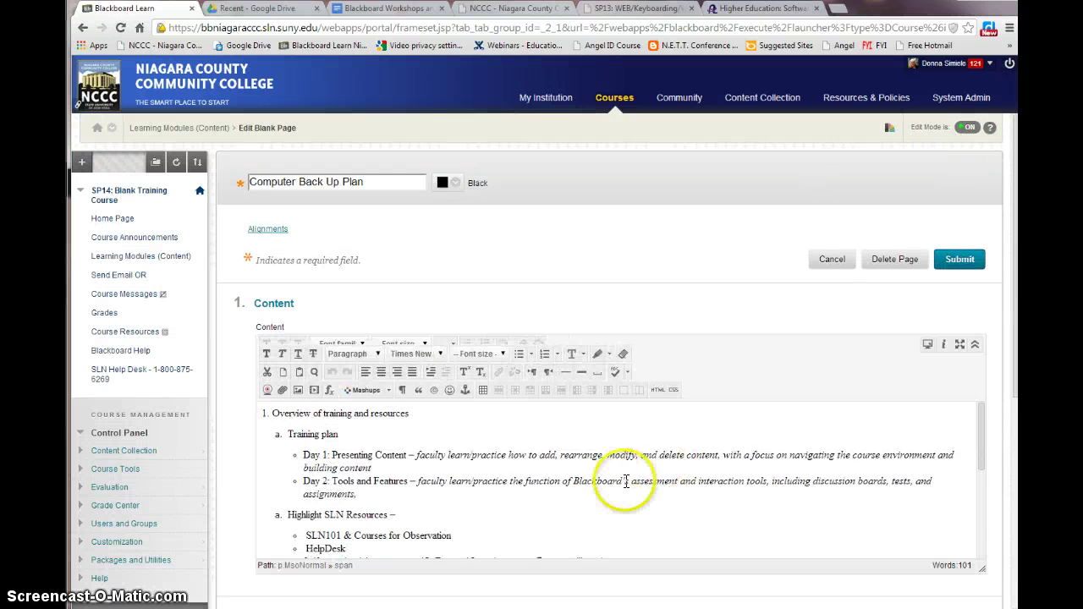
pyautogui.scroll(-5, 484, 488)
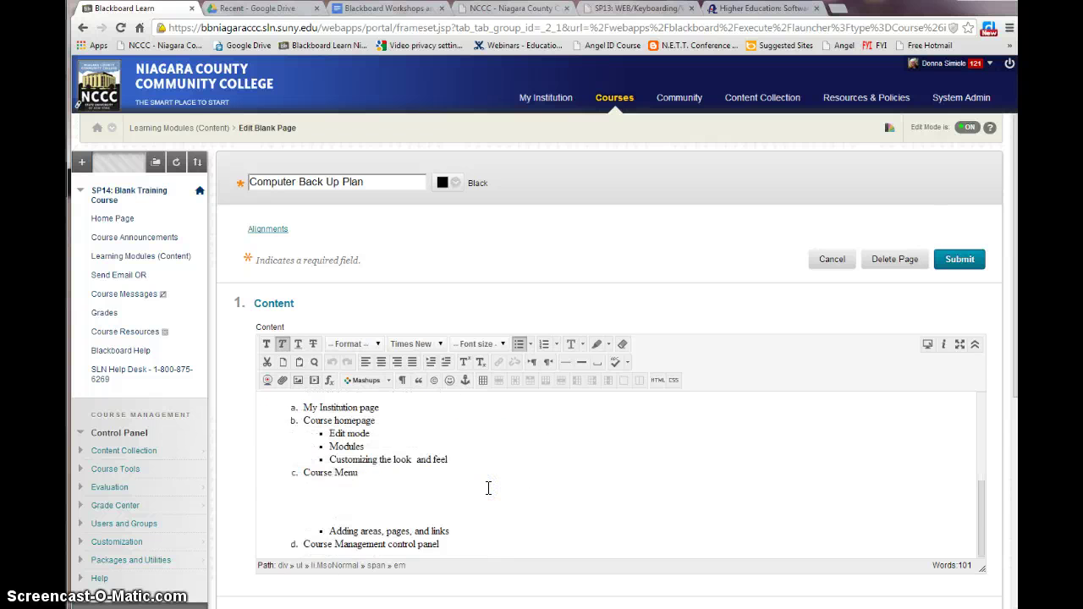
pyautogui.scroll(-2, 487, 488)
pyautogui.scroll(10, 515, 476)
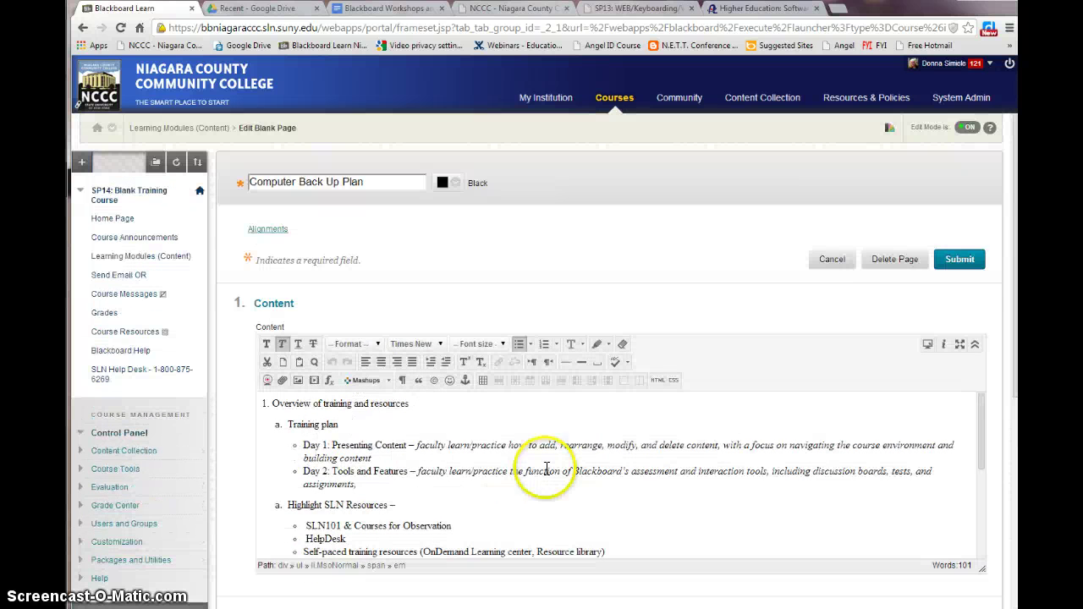
pyautogui.click(946, 261)
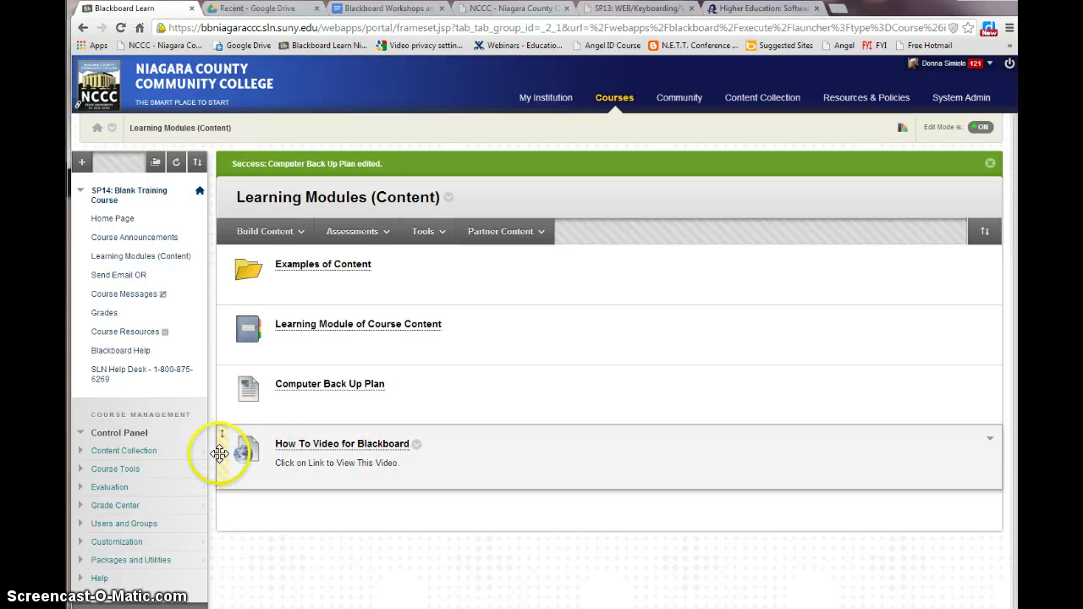
# Step: Reorder the content list so How To Video for Blackboard sits directly below the Examples of Content folder
pyautogui.moveTo(219, 454); pyautogui.dragTo(219, 322)
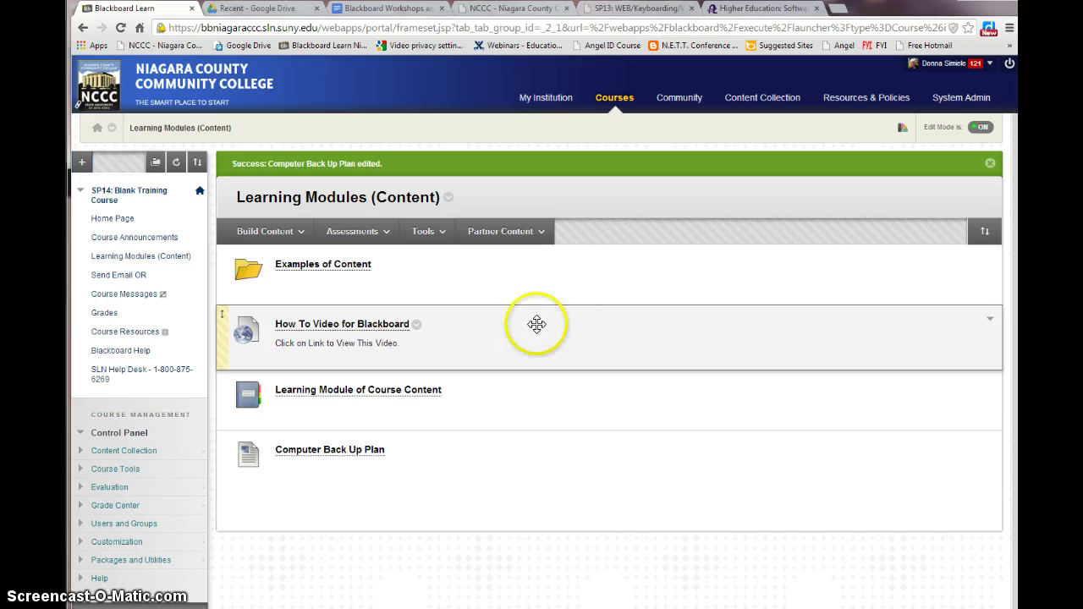
# Step: Create a course link in Learning Modules (Content) that points to Course Announcements, keep the default options and submit it
pyautogui.click(270, 236)
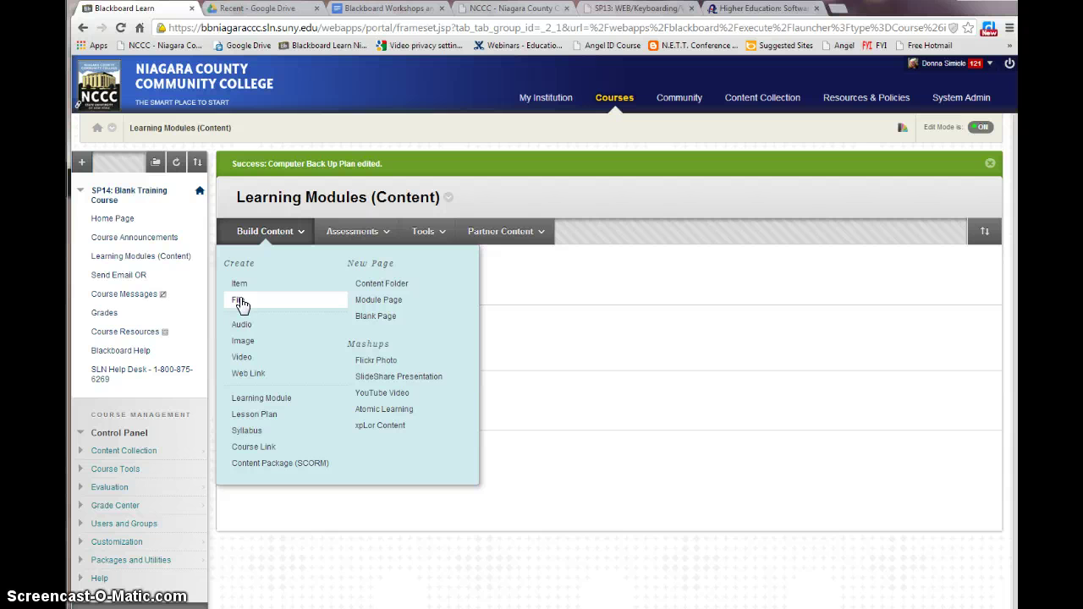
pyautogui.click(244, 325)
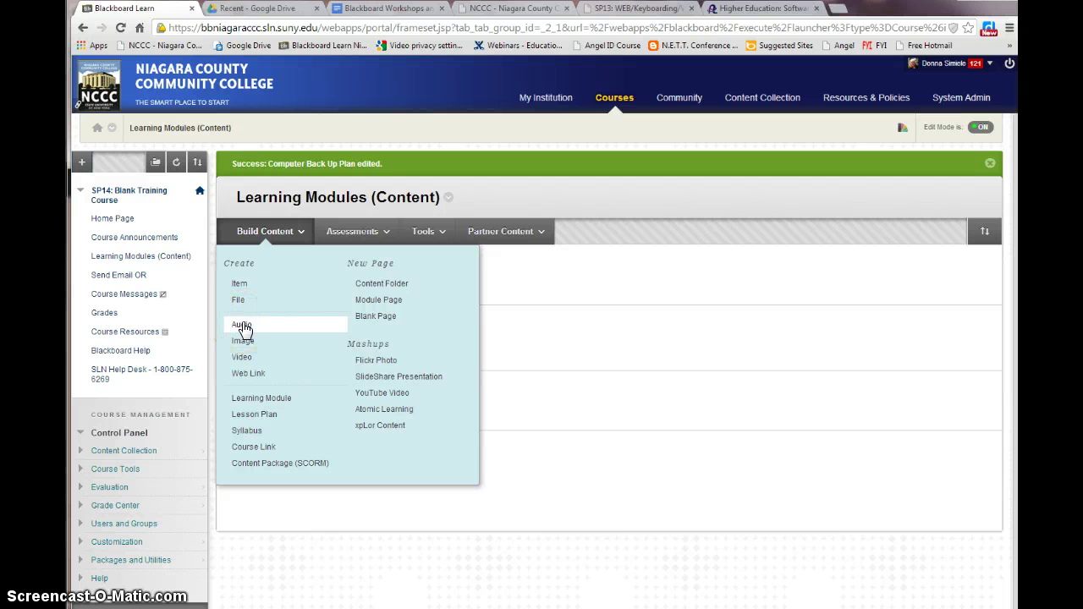
pyautogui.click(242, 328)
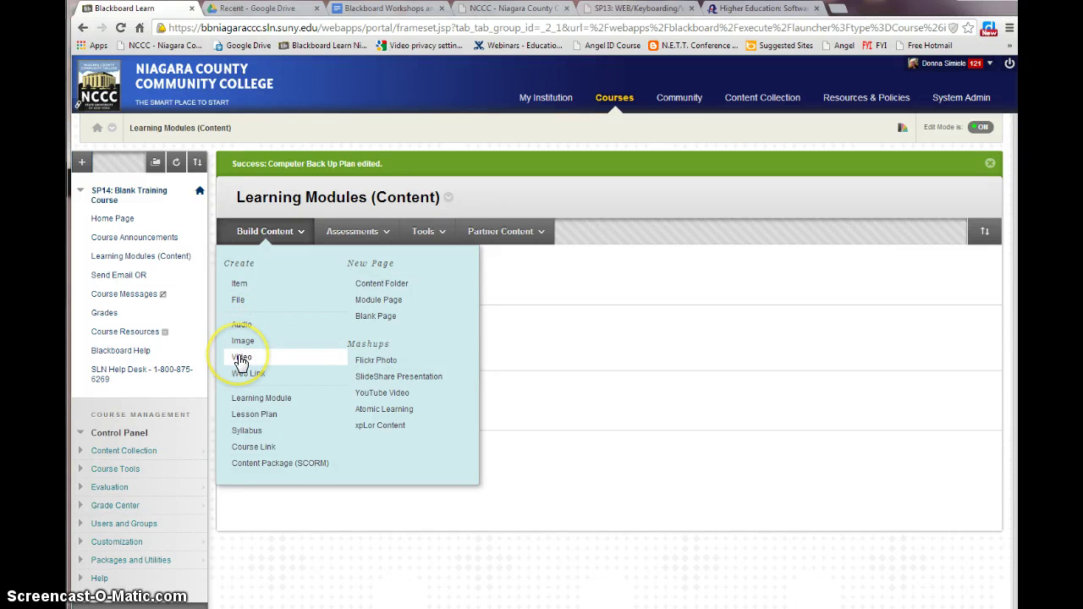
pyautogui.click(244, 366)
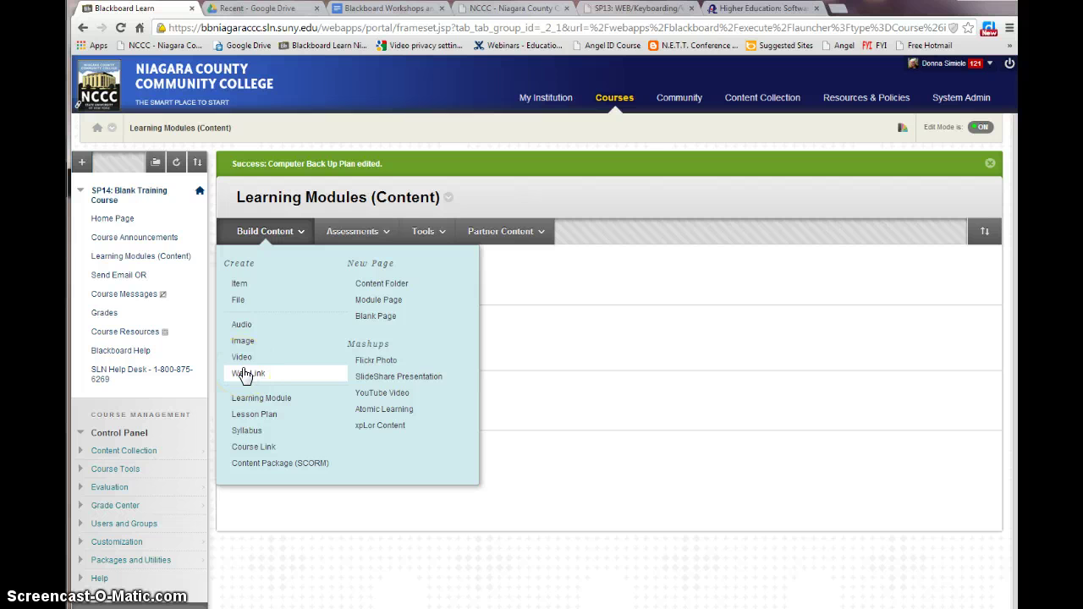
pyautogui.click(373, 395)
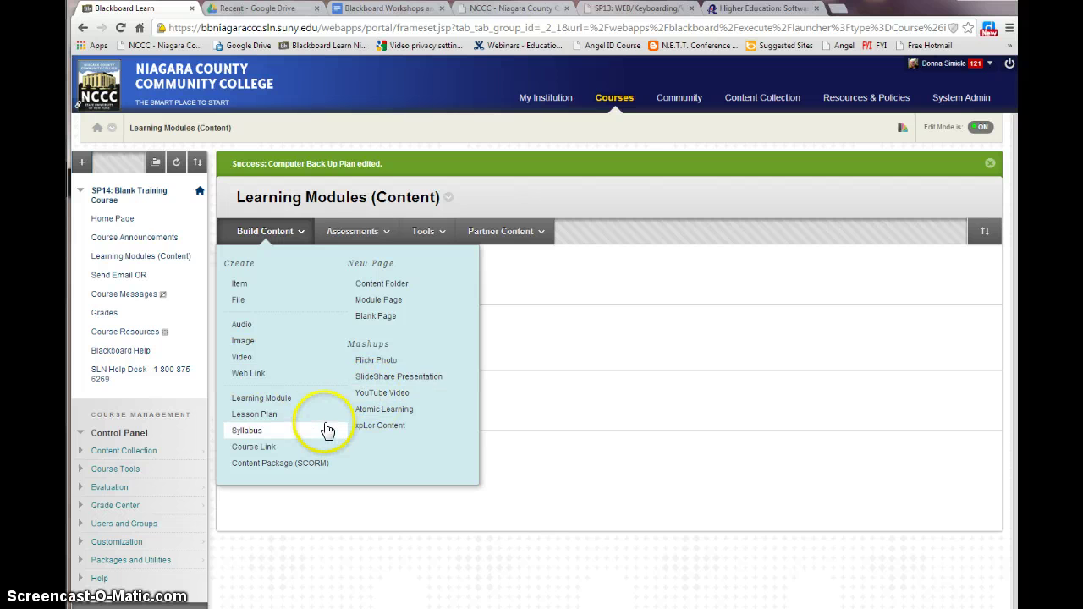
pyautogui.click(254, 450)
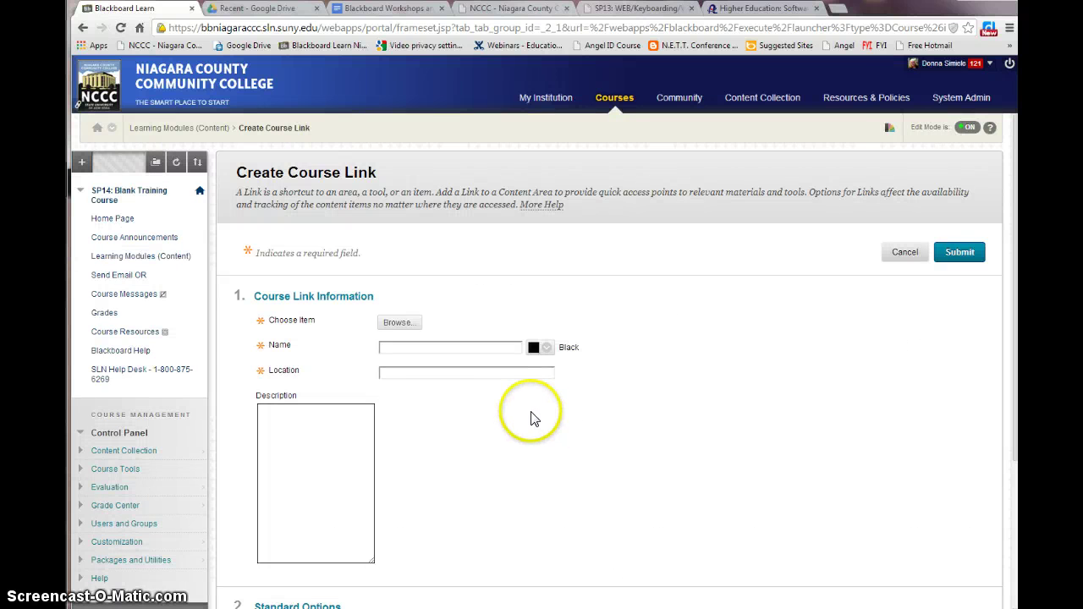
pyautogui.click(404, 322)
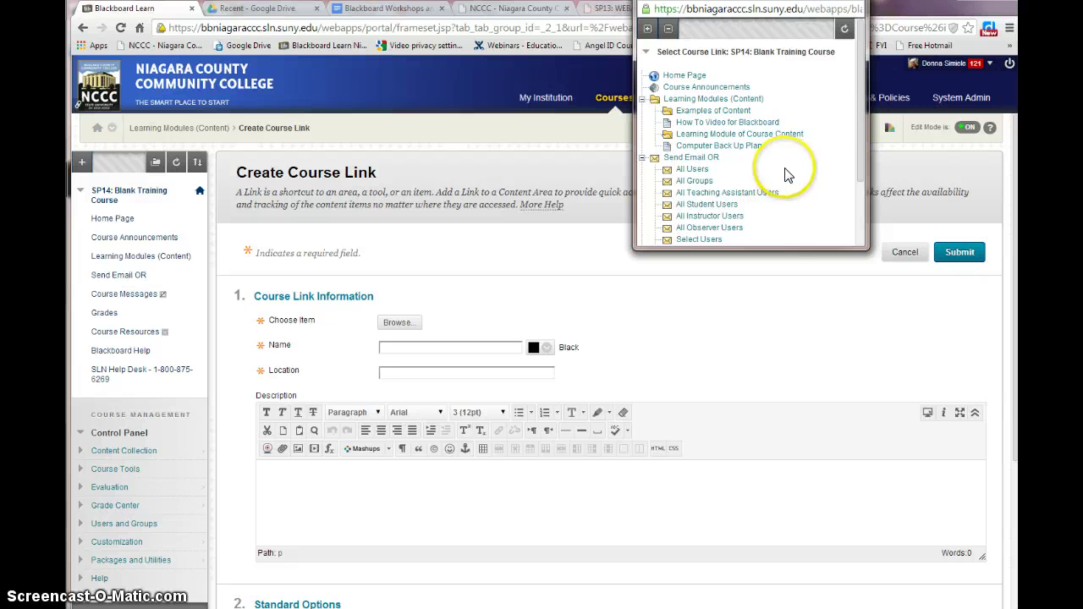
pyautogui.click(687, 88)
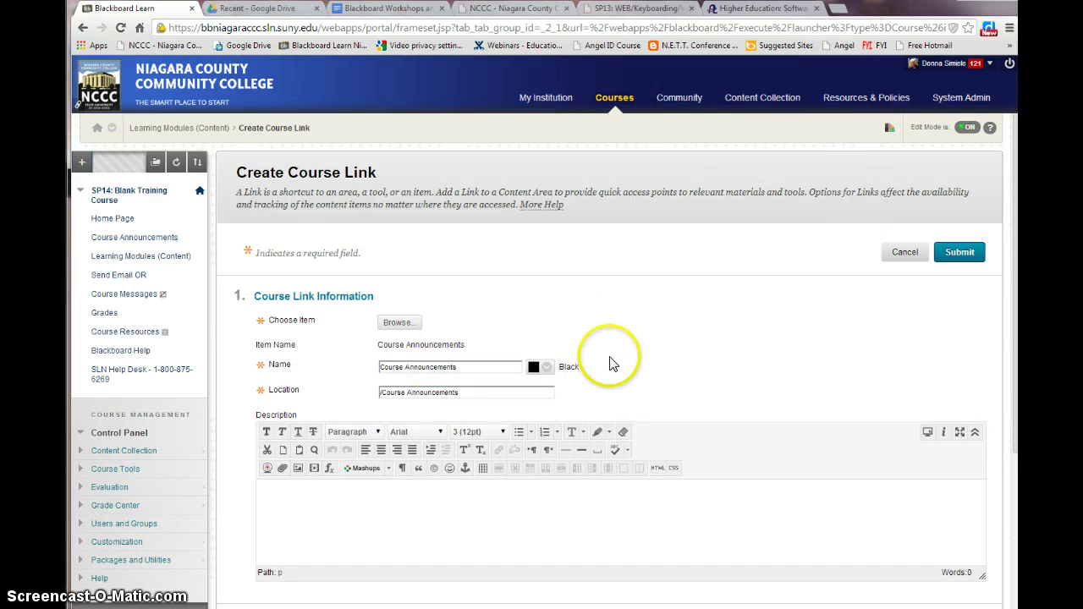
pyautogui.scroll(-3, 692, 432)
pyautogui.scroll(-3, 690, 436)
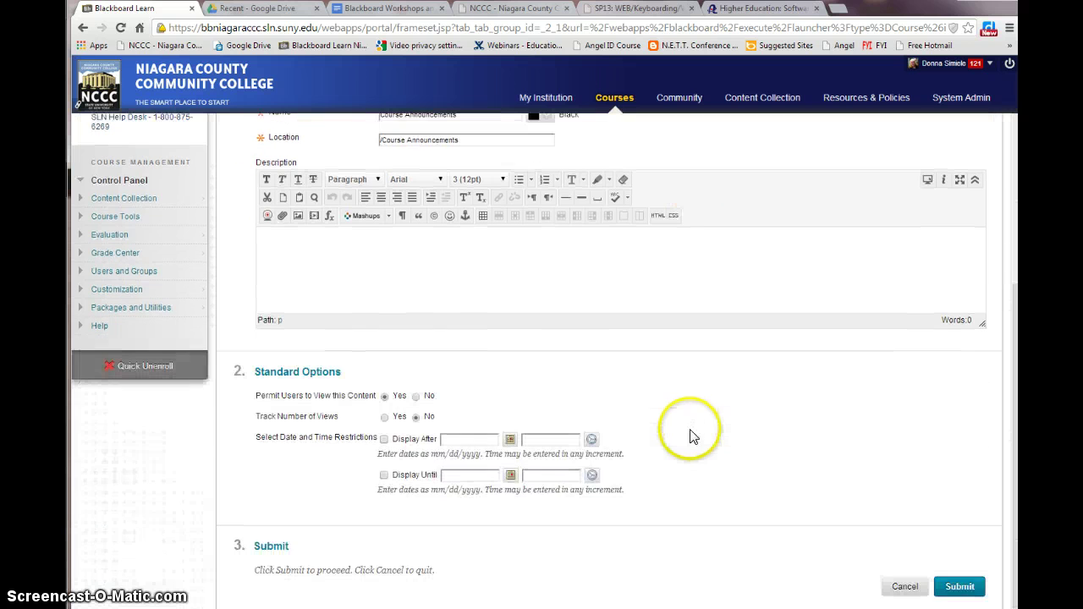
pyautogui.click(960, 586)
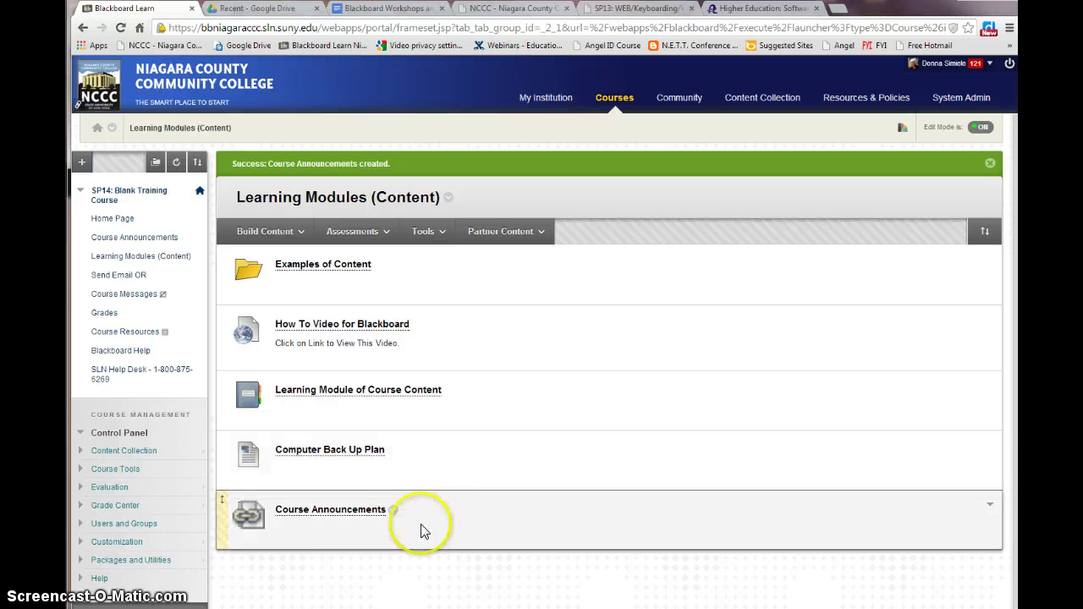
# Step: Test the Course Announcements course link by opening it and compare it with the same entry in the course menu
pyautogui.click(315, 512)
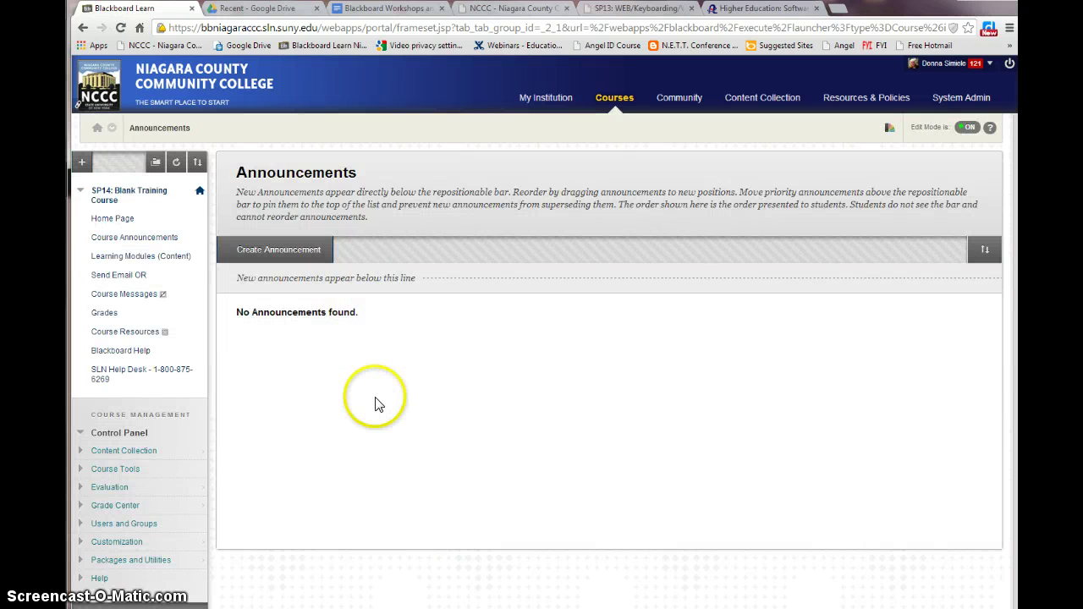
pyautogui.click(133, 244)
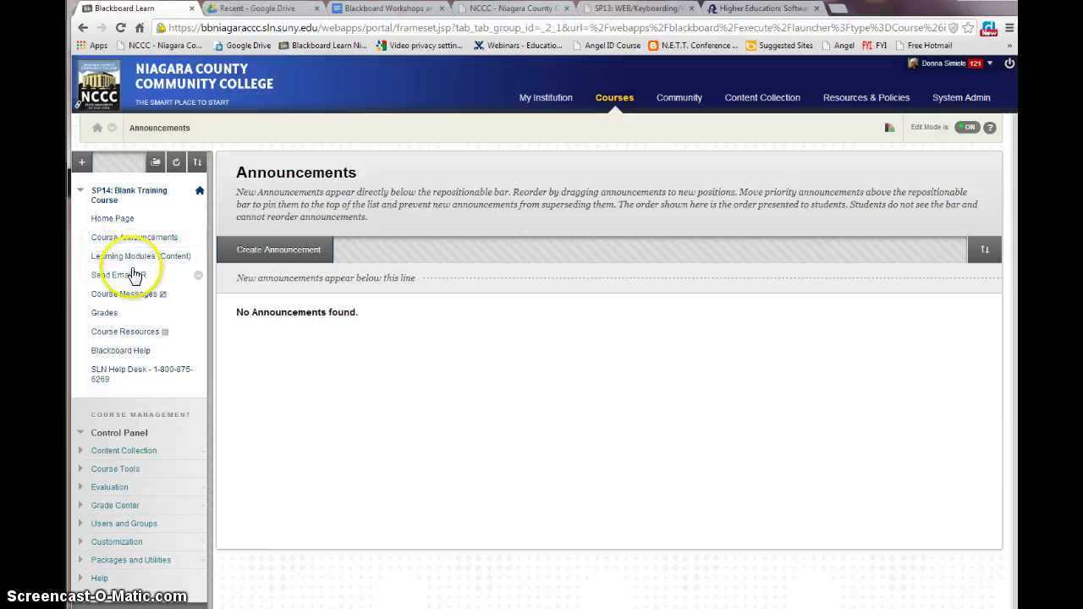